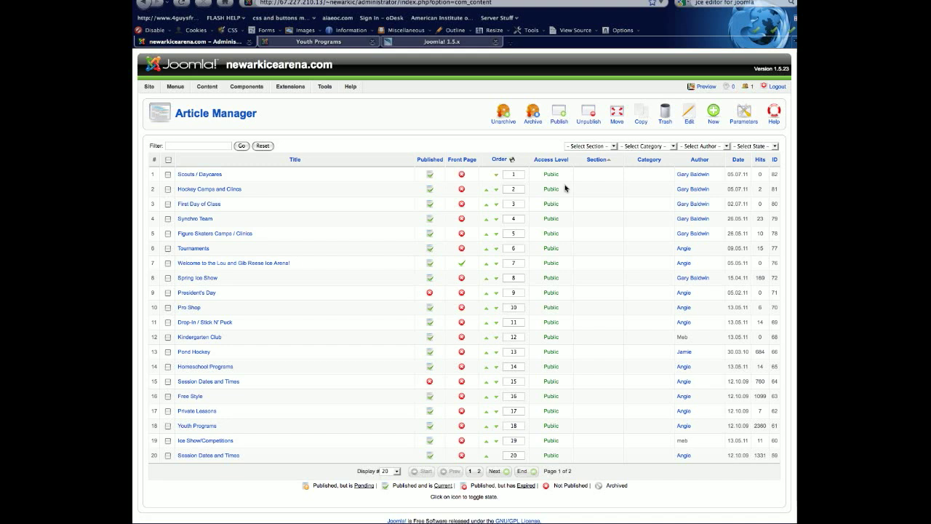
# Open the Youth Programs article and start a link to a server file on the "flyer /waiver" text under Learn to Play Hockey
pyautogui.click(194, 427)
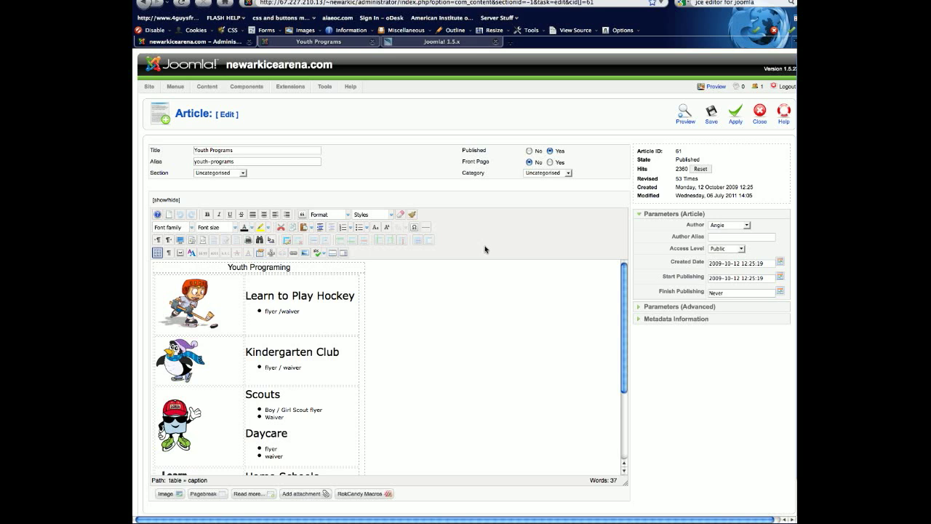
pyautogui.tripleClick(262, 311)
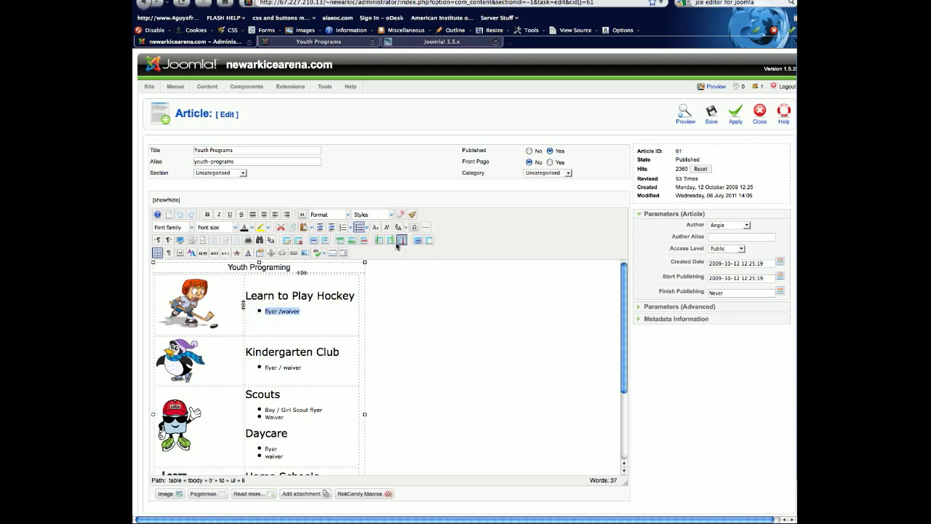
pyautogui.click(294, 252)
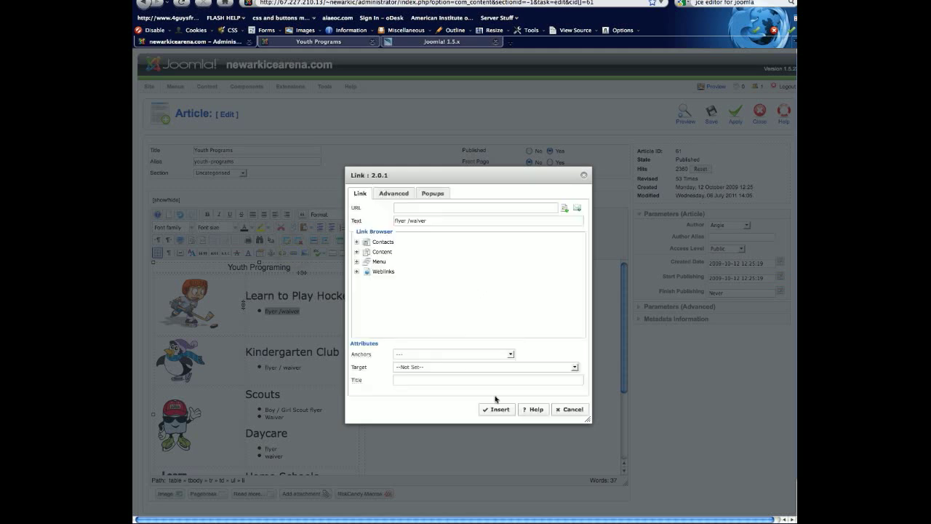
pyautogui.click(563, 208)
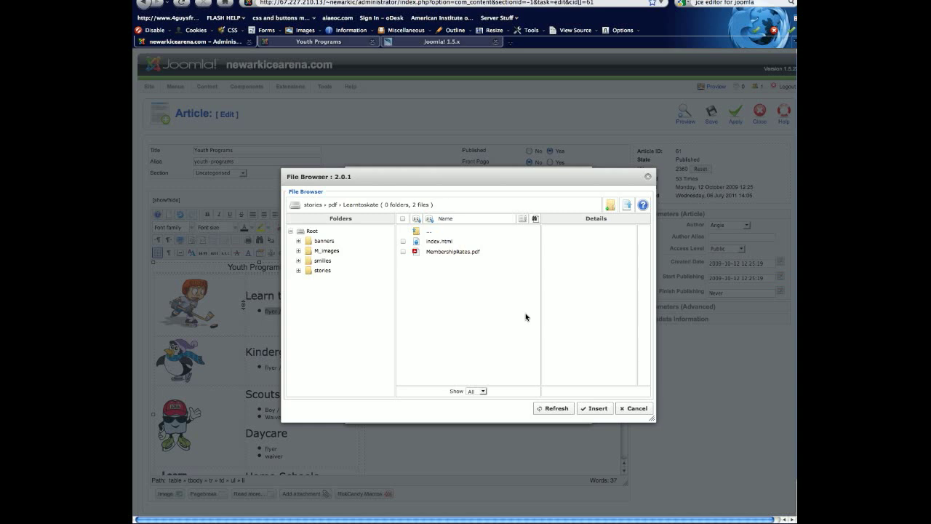
# Create a folder named learntoplayhockey inside the stories/pdf folder
pyautogui.click(324, 271)
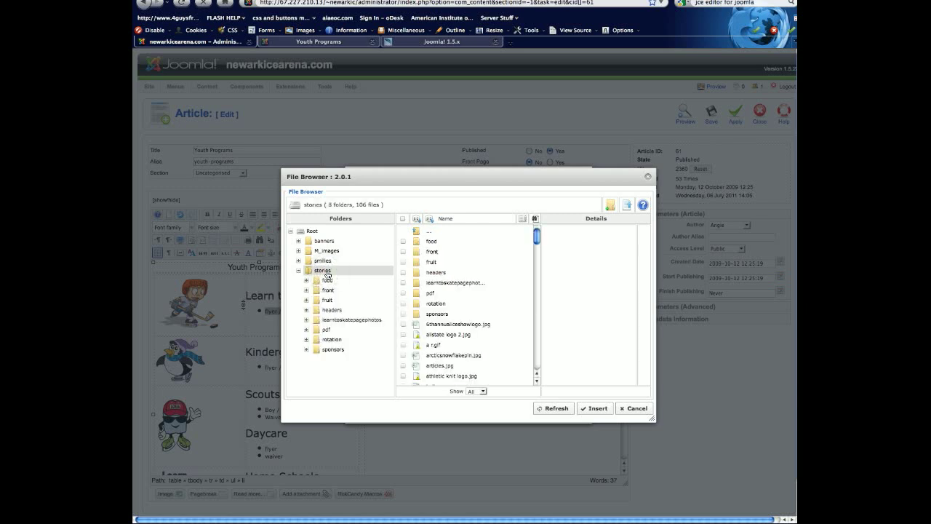
pyautogui.click(325, 330)
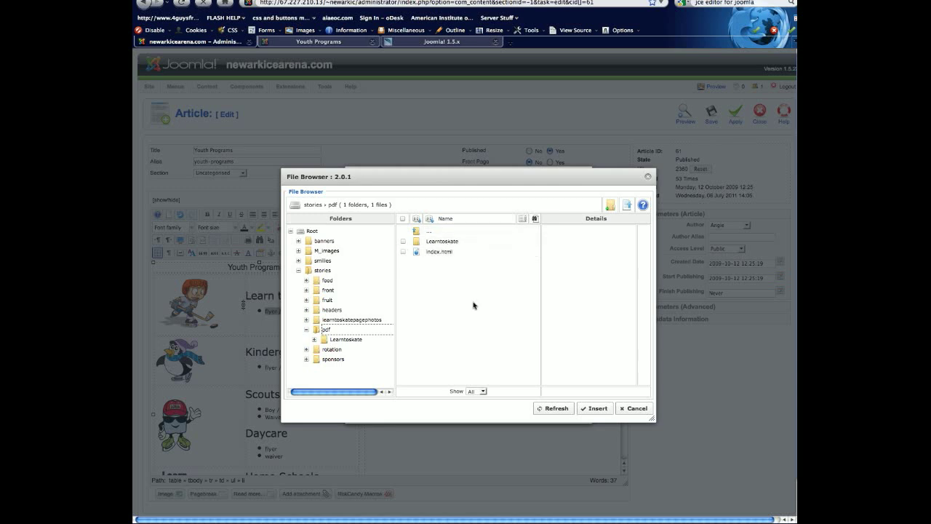
pyautogui.click(609, 207)
pyautogui.write('lea')
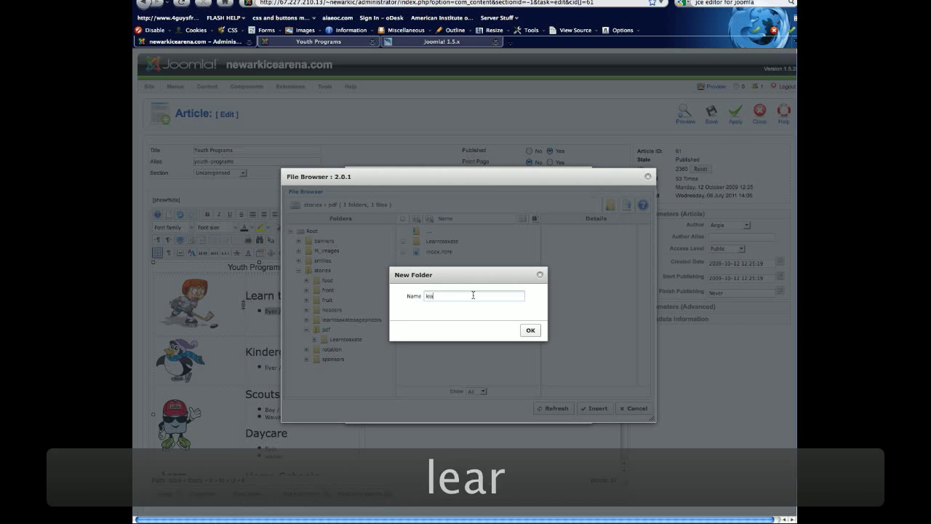
pyautogui.write('rntoplayhockey')
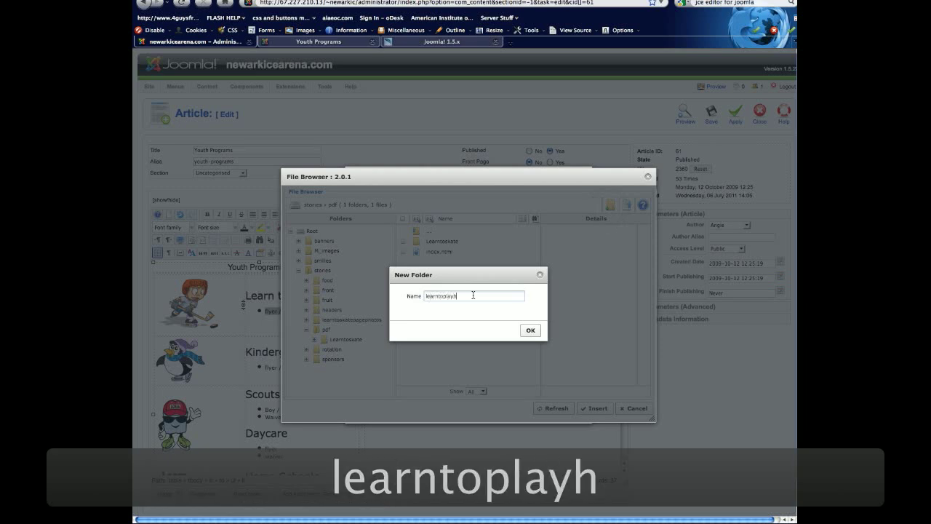
pyautogui.click(535, 331)
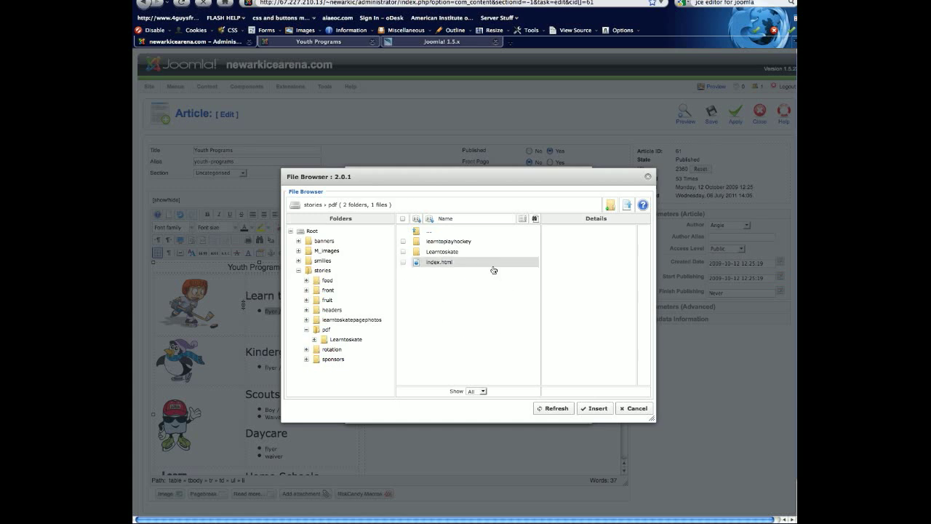
# Upload MembershipRates.pdf from the home folder into stories/pdf/Learntoskate, overwriting duplicate files
pyautogui.doubleClick(419, 252)
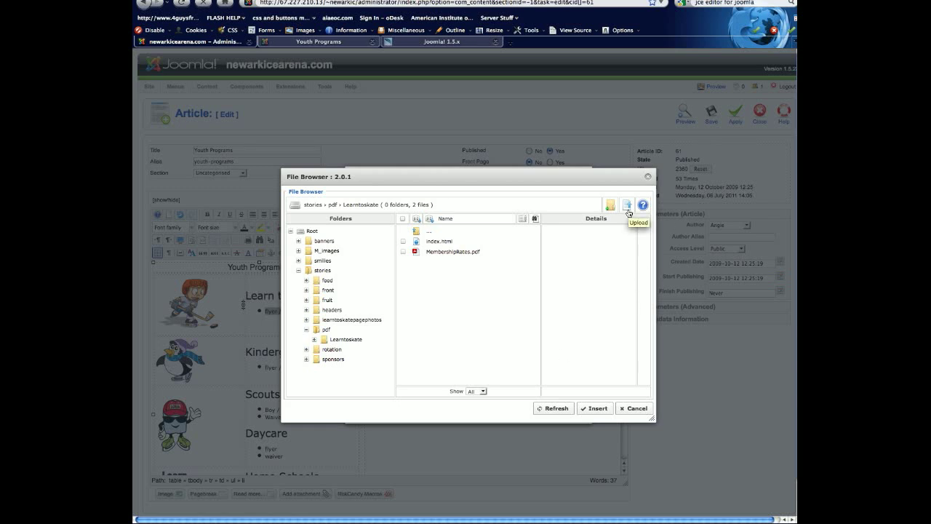
pyautogui.click(629, 211)
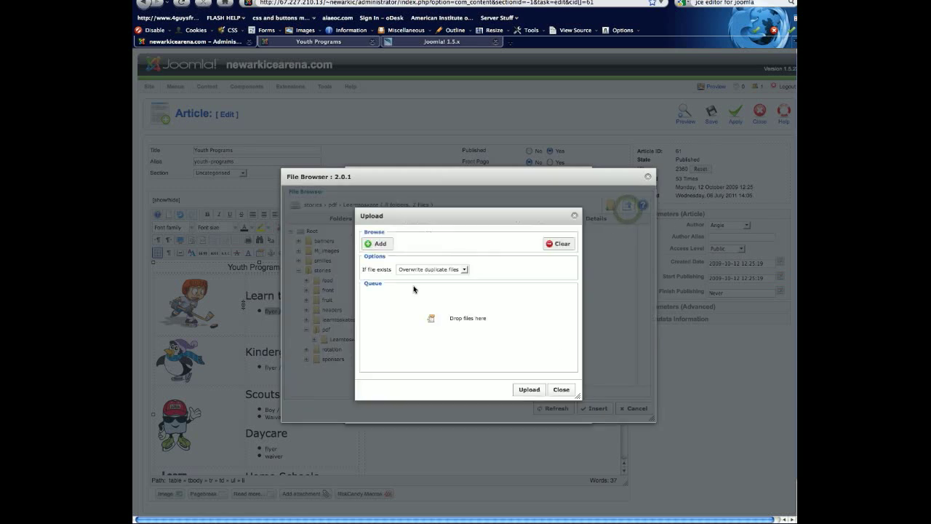
pyautogui.click(376, 244)
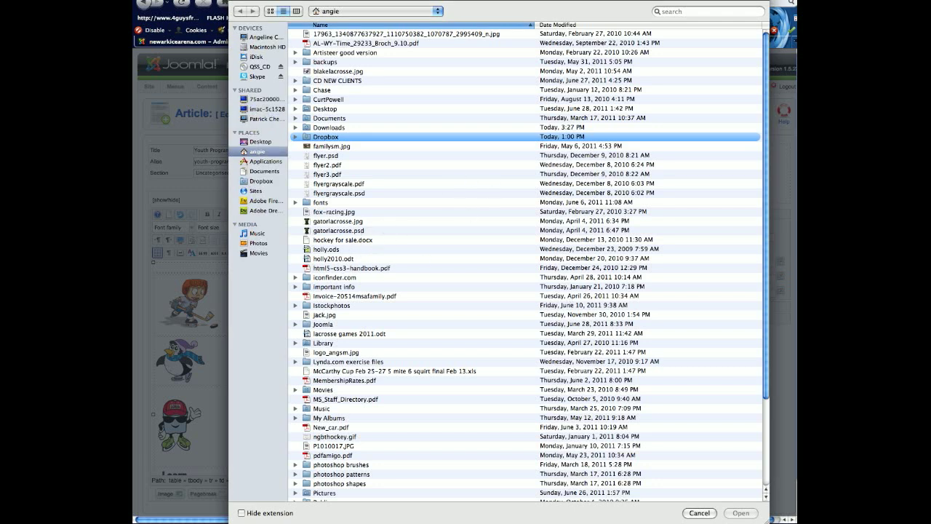
pyautogui.doubleClick(338, 382)
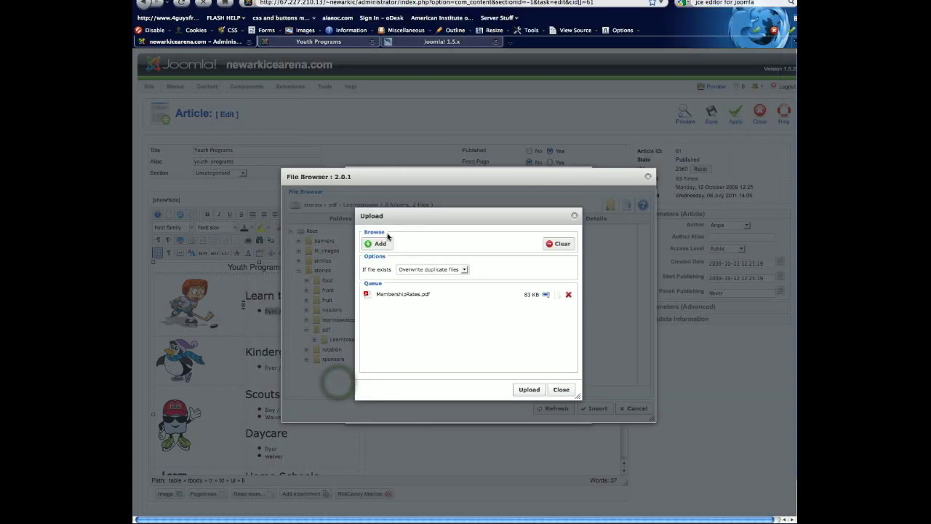
pyautogui.click(375, 244)
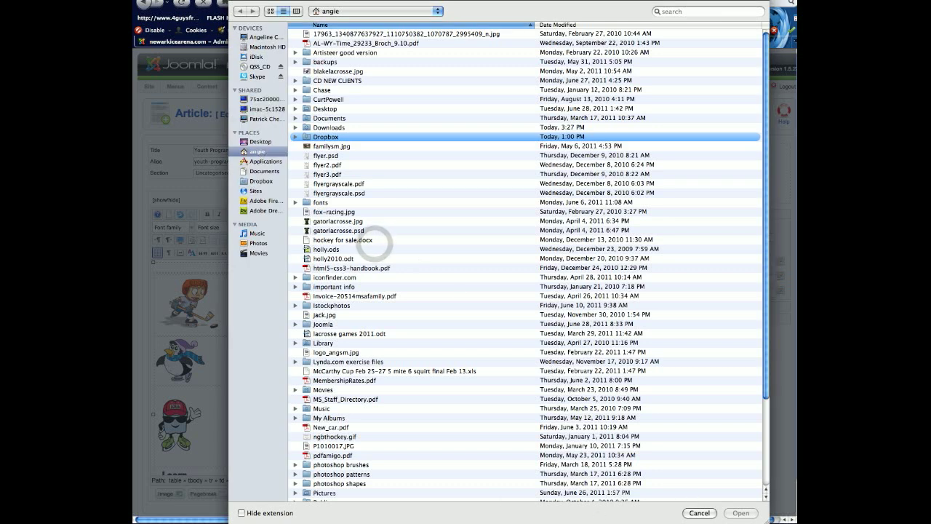
pyautogui.click(699, 513)
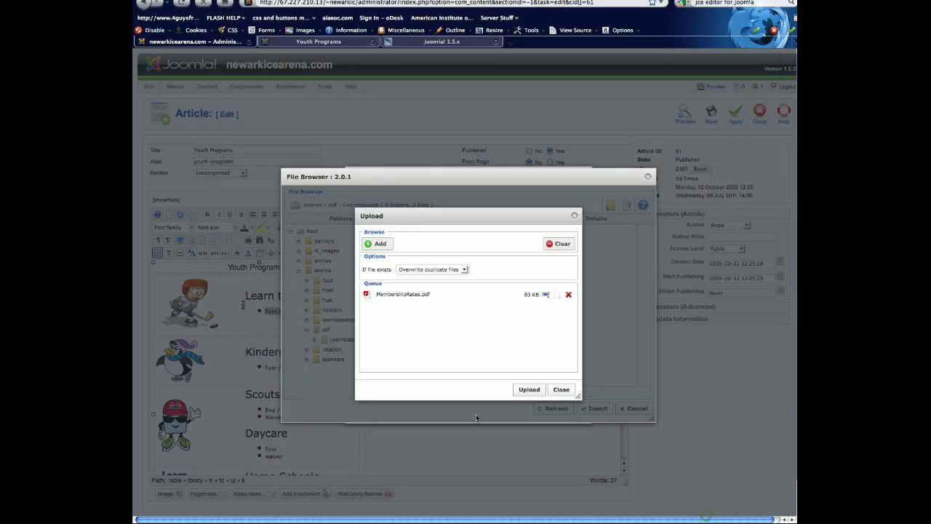
pyautogui.click(529, 389)
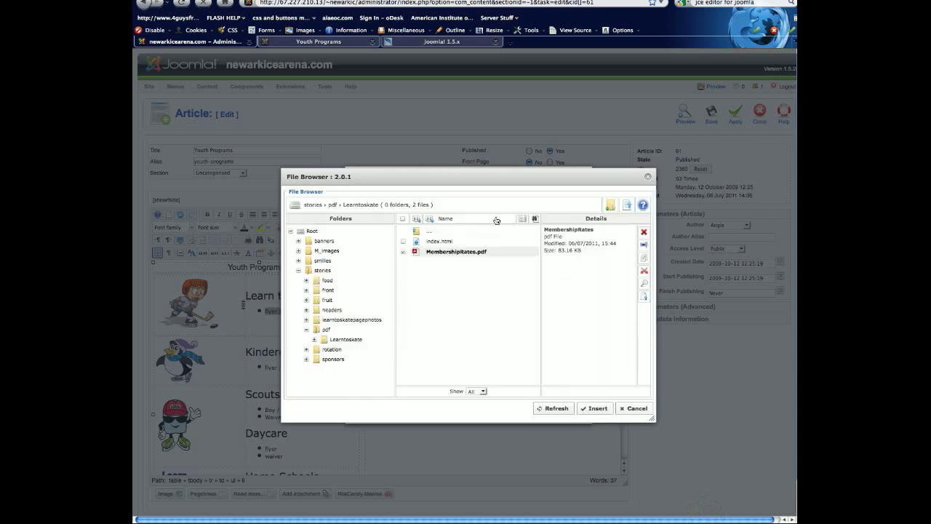
# Use the uploaded MembershipRates.pdf as the link's URL and set the link to open in a new window
pyautogui.click(437, 252)
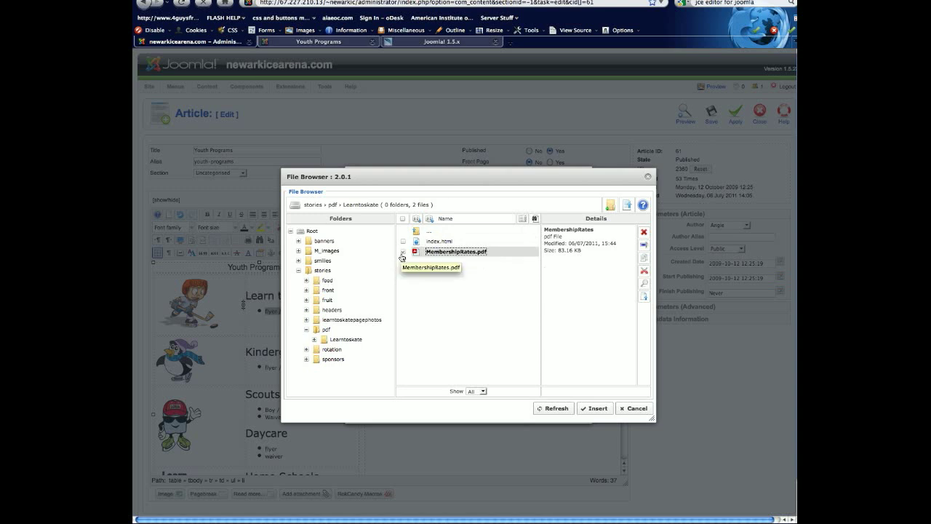
pyautogui.click(594, 409)
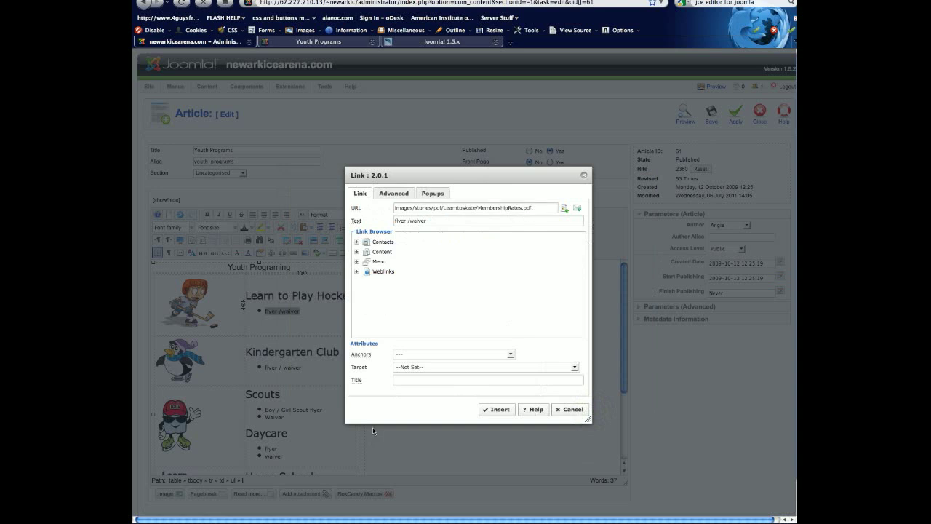
pyautogui.click(405, 368)
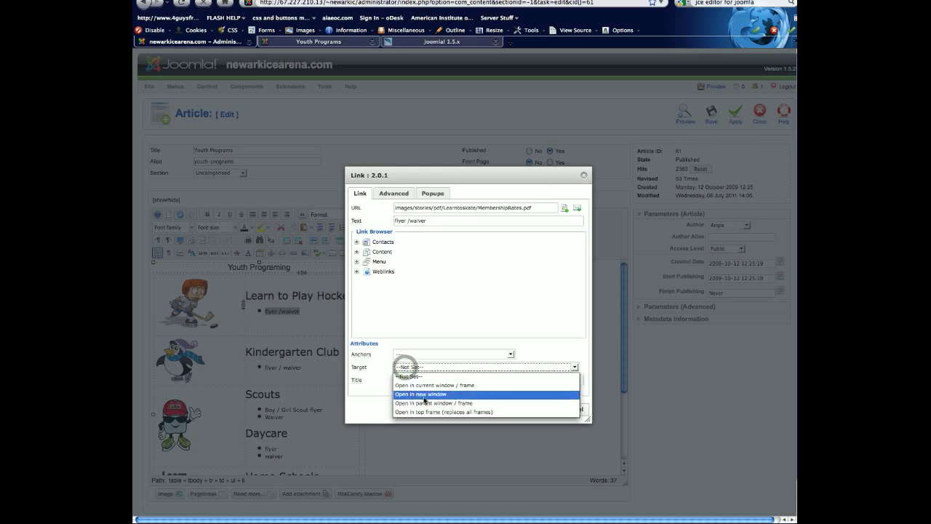
pyautogui.click(425, 395)
# Title the link "Learn to Play Hockey Flyer" and insert it into the article
pyautogui.click(426, 380)
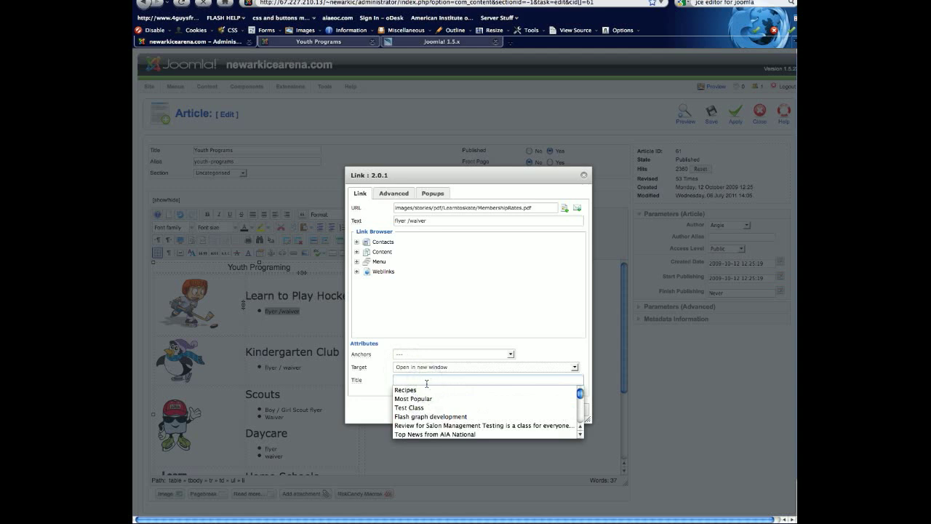
pyautogui.write('Lear')
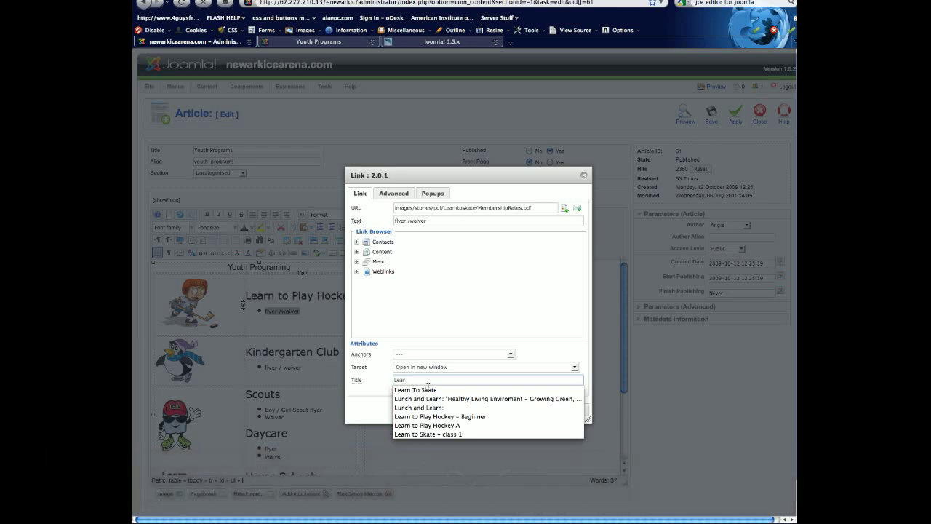
pyautogui.click(423, 418)
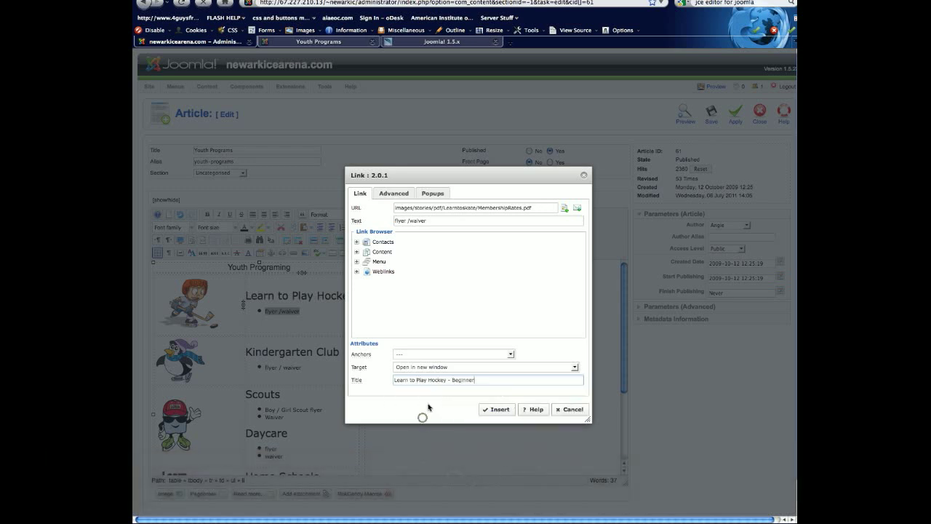
pyautogui.moveTo(445, 380); pyautogui.dragTo(512, 380)
pyautogui.press('BackSpace')
pyautogui.write('flyer')
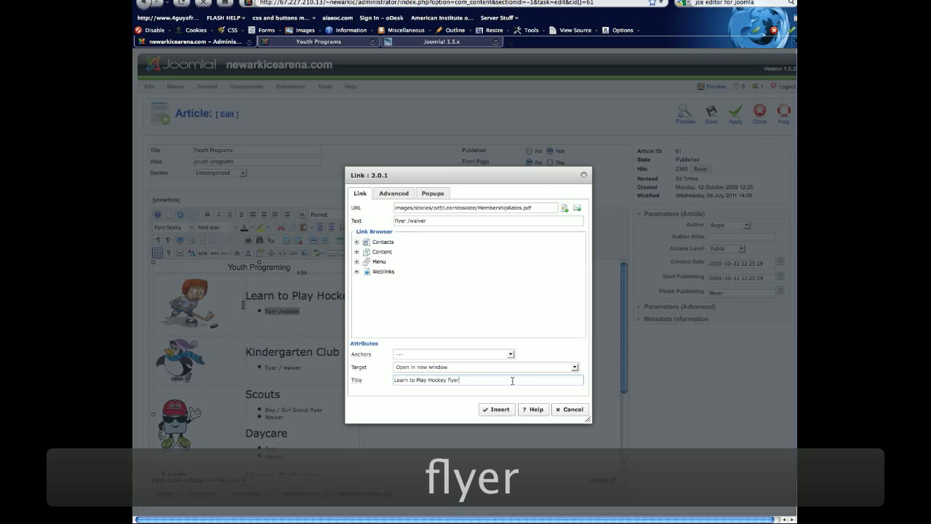
pyautogui.press('BackSpace')
pyautogui.press('BackSpace')
pyautogui.press('BackSpace')
pyautogui.press('BackSpace')
pyautogui.press('BackSpace')
pyautogui.write('Flyer')
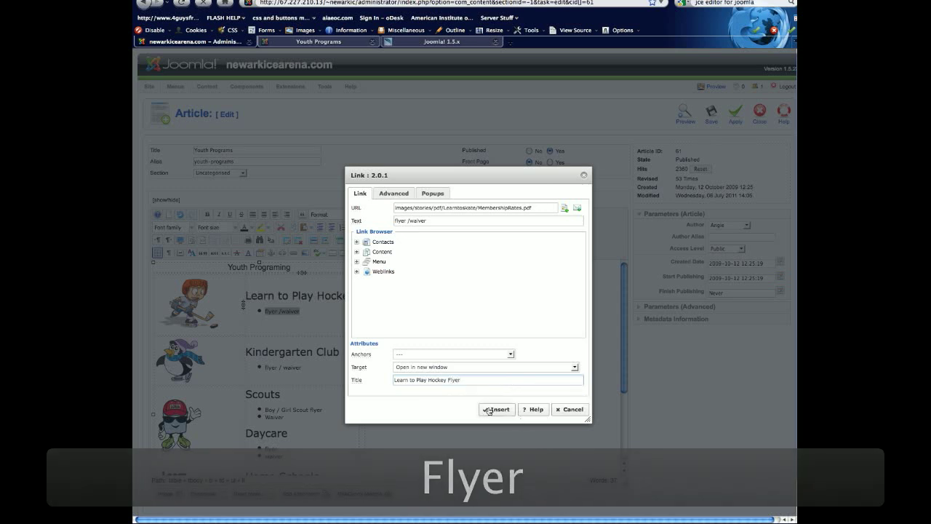
pyautogui.click(494, 409)
pyautogui.click(325, 326)
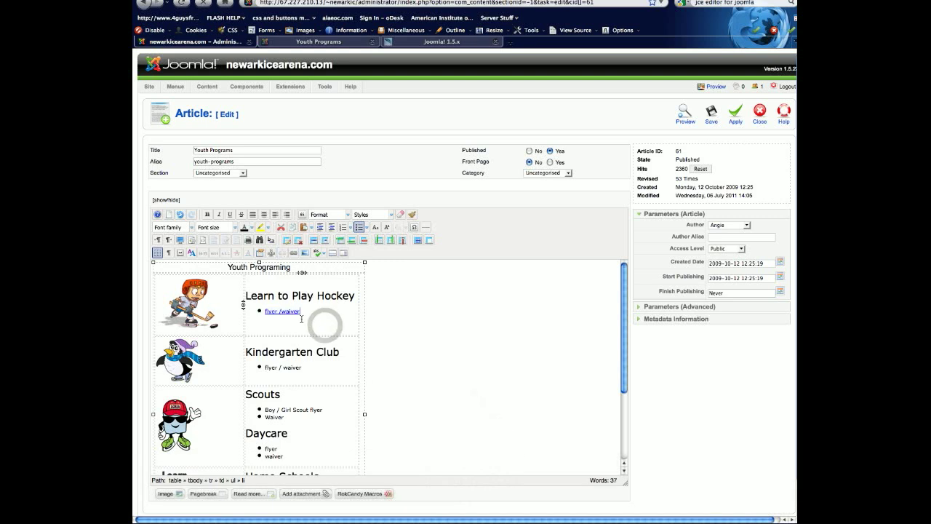
# Check the public Youth Programs page, and remove the link from the "flyer /waiver" text under Learn to Play Hockey in the article
pyautogui.click(316, 42)
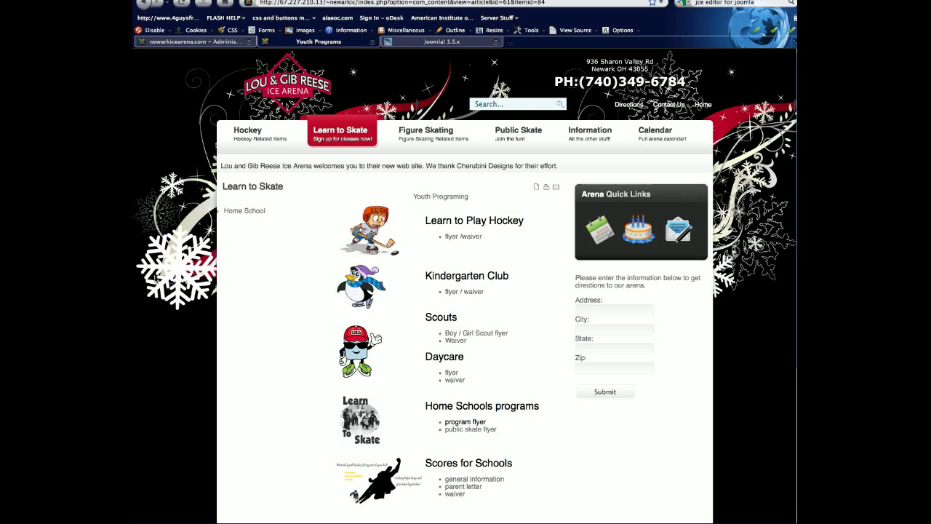
pyautogui.click(172, 41)
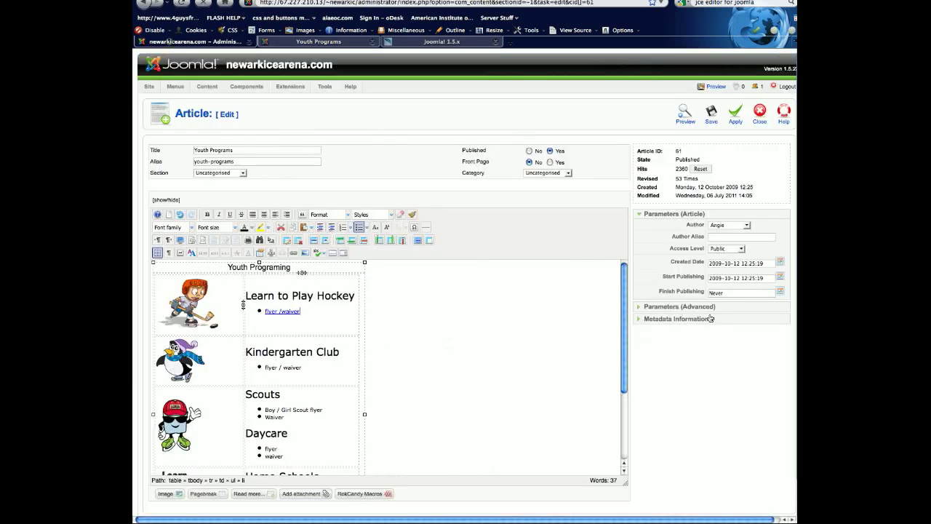
pyautogui.tripleClick(264, 313)
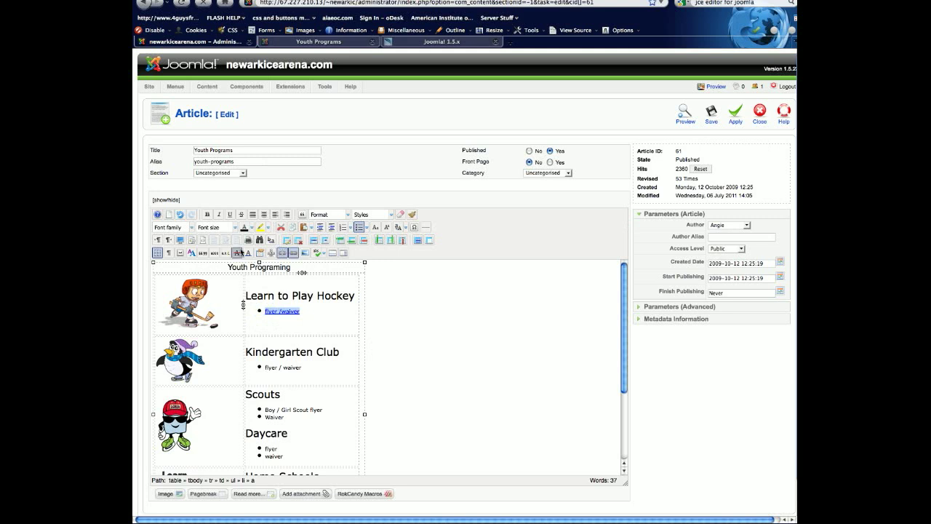
pyautogui.click(280, 253)
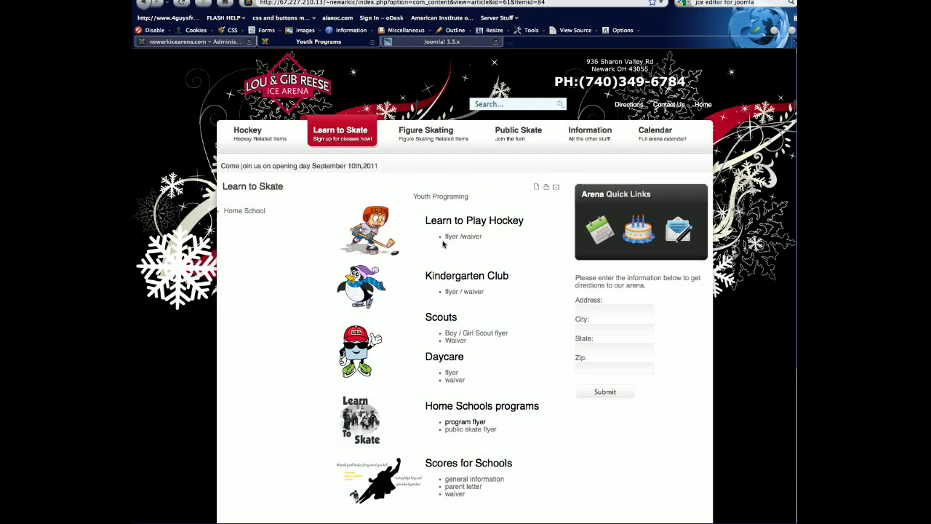
# Open the item list of the Learn to Skate menu and compare it with the menu on the public Youth Programs page
pyautogui.click(188, 44)
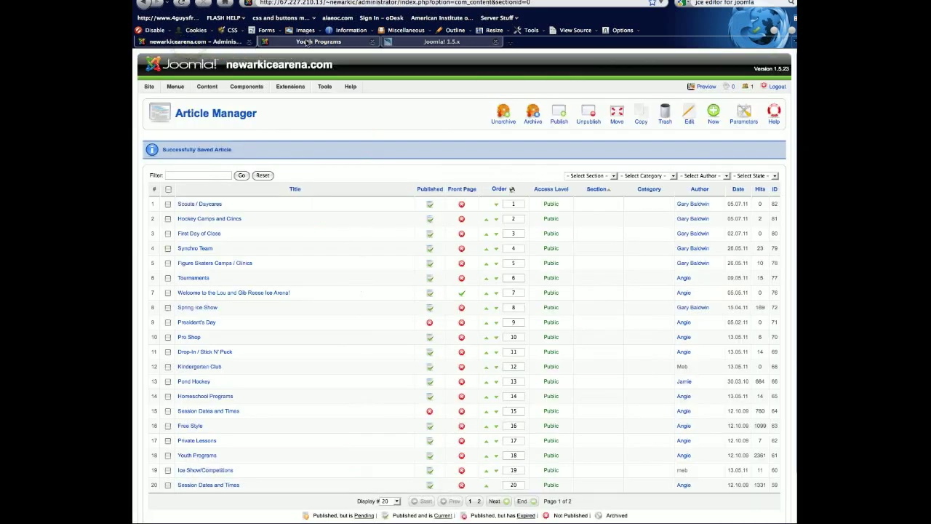
pyautogui.moveTo(167, 92)
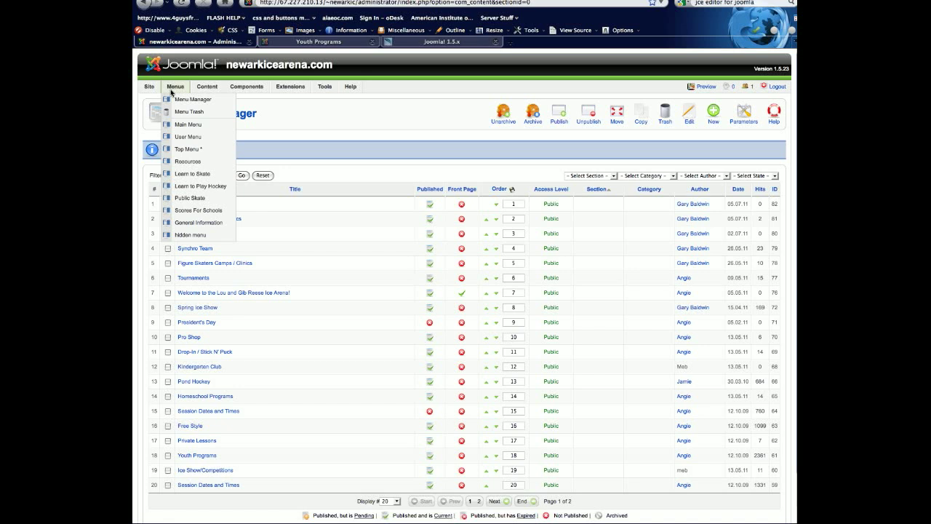
pyautogui.click(192, 174)
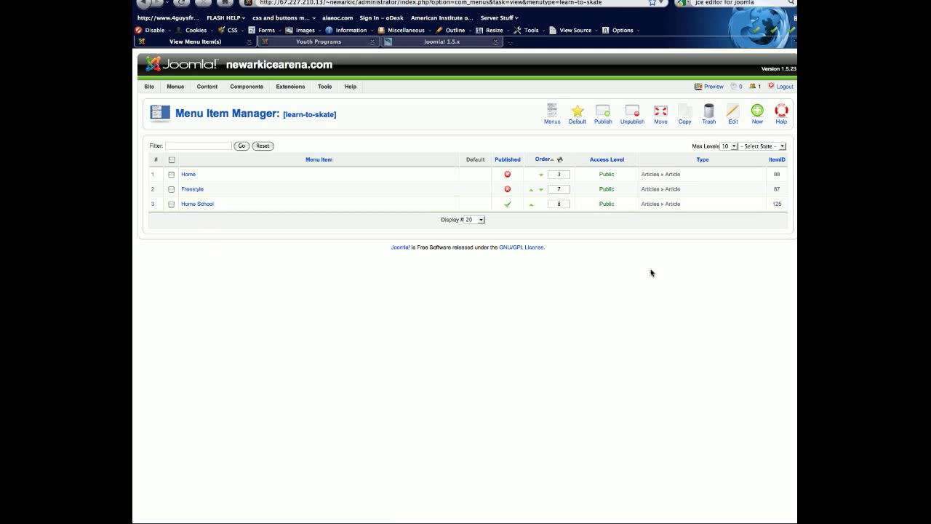
pyautogui.click(314, 43)
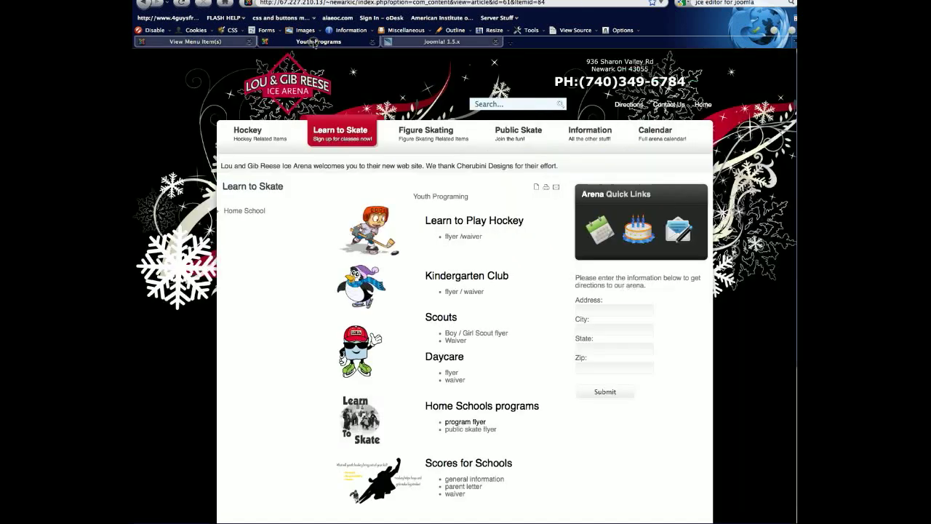
pyautogui.click(189, 42)
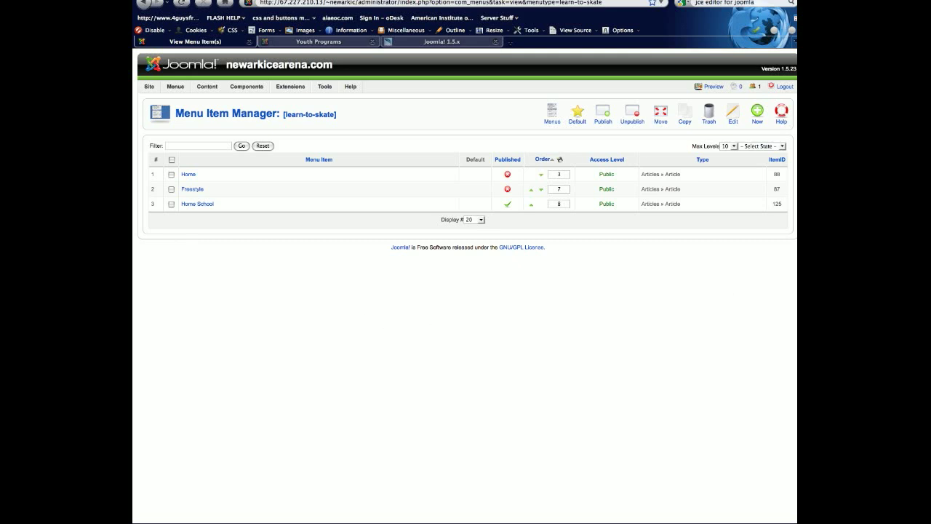
# Start a new item in the Learn to Skate menu, using the Article Layout type for a single article
pyautogui.click(754, 117)
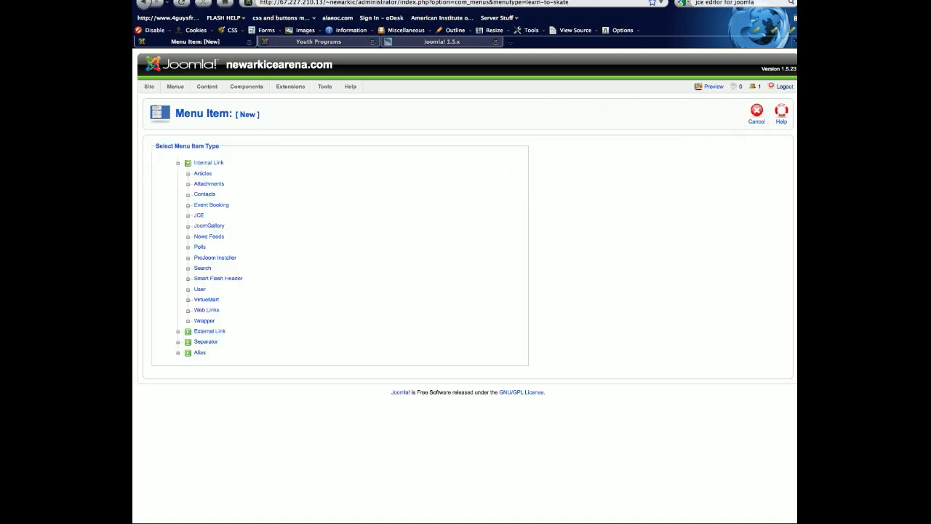
pyautogui.click(205, 173)
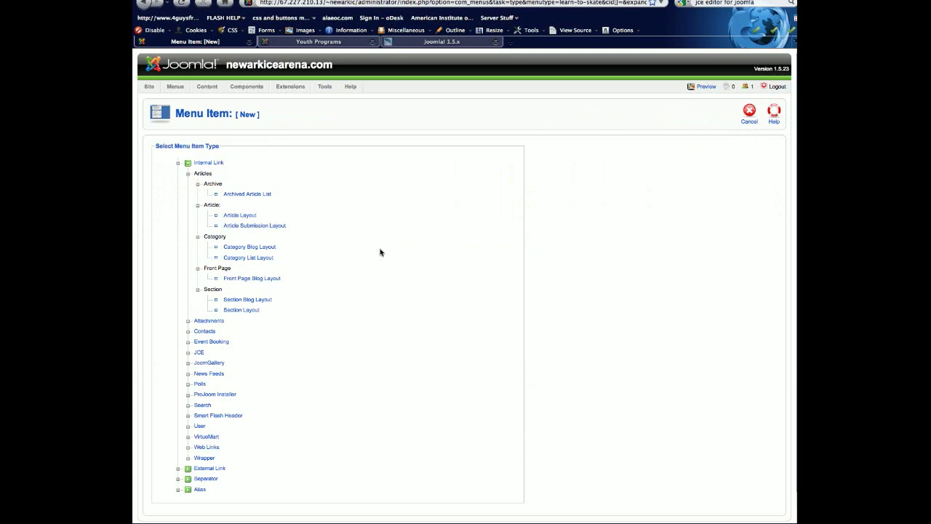
pyautogui.click(244, 218)
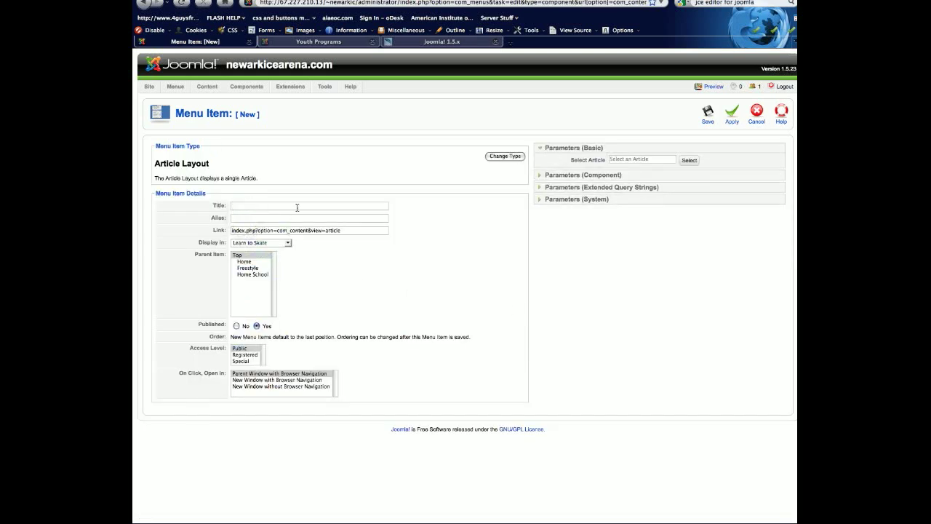
# Title the menu item "test", assign it the article "Welcome to the Lou and Gib Reese Ice Arena!" and save it
pyautogui.write('teste')
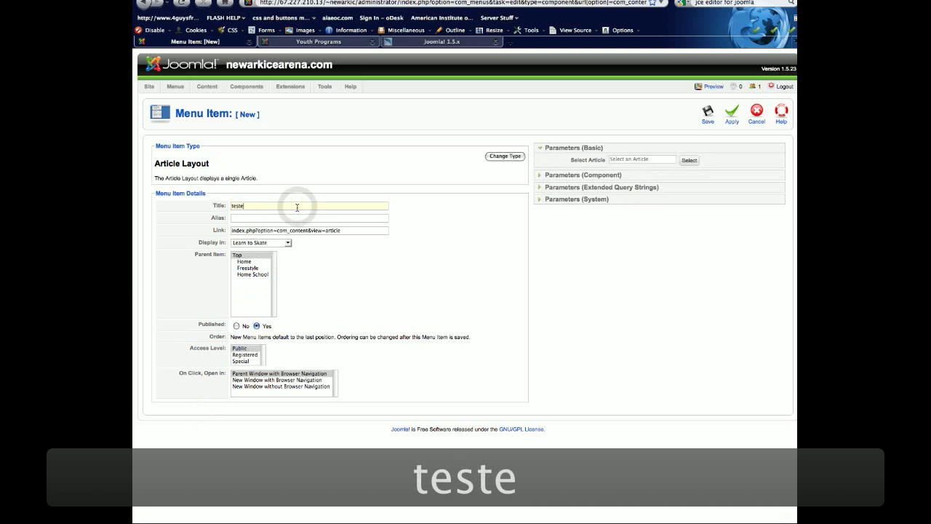
pyautogui.press('BackSpace')
pyautogui.click(515, 251)
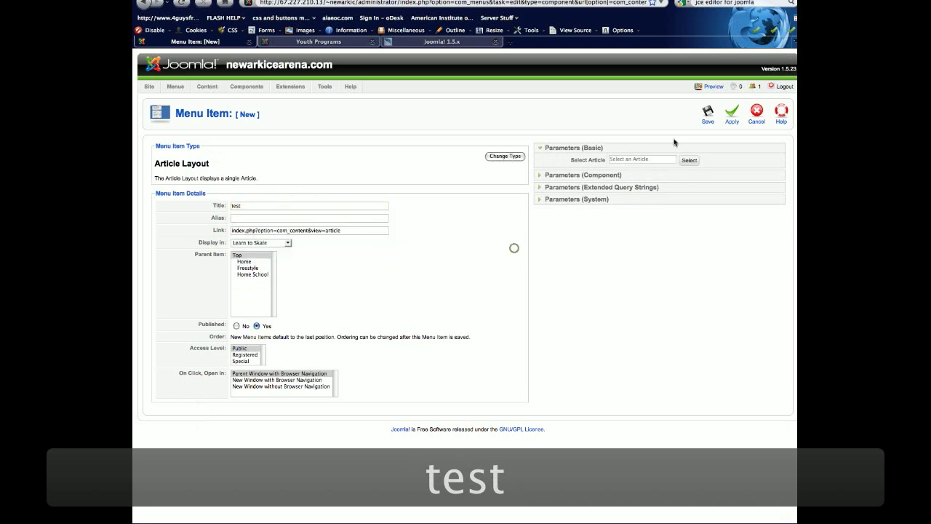
pyautogui.click(688, 160)
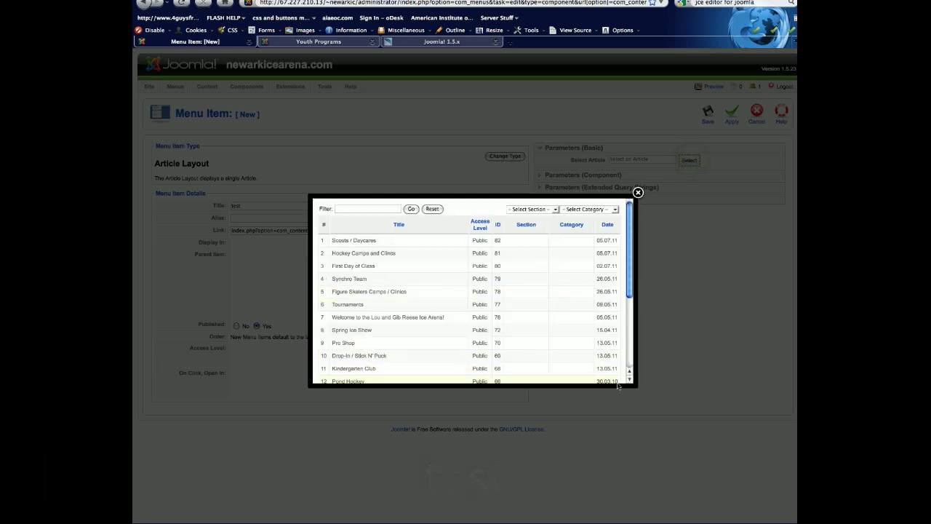
pyautogui.click(399, 318)
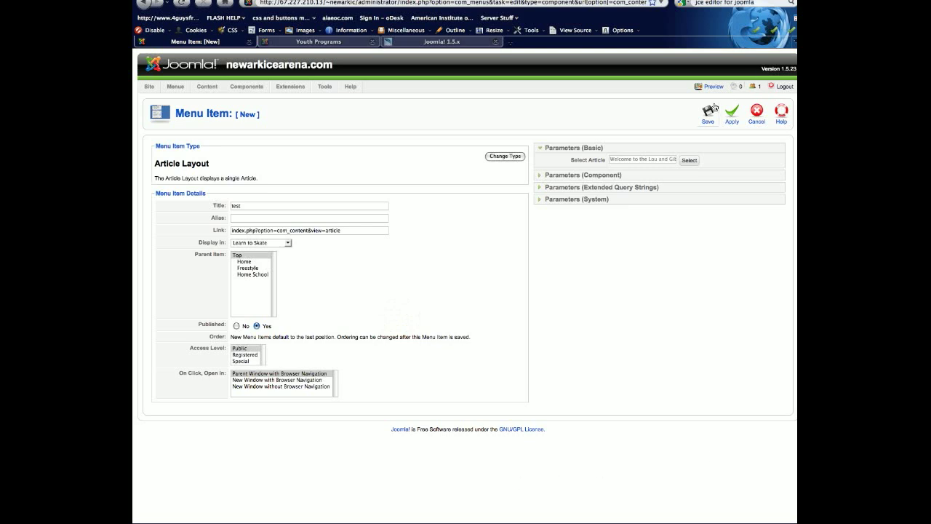
pyautogui.click(706, 117)
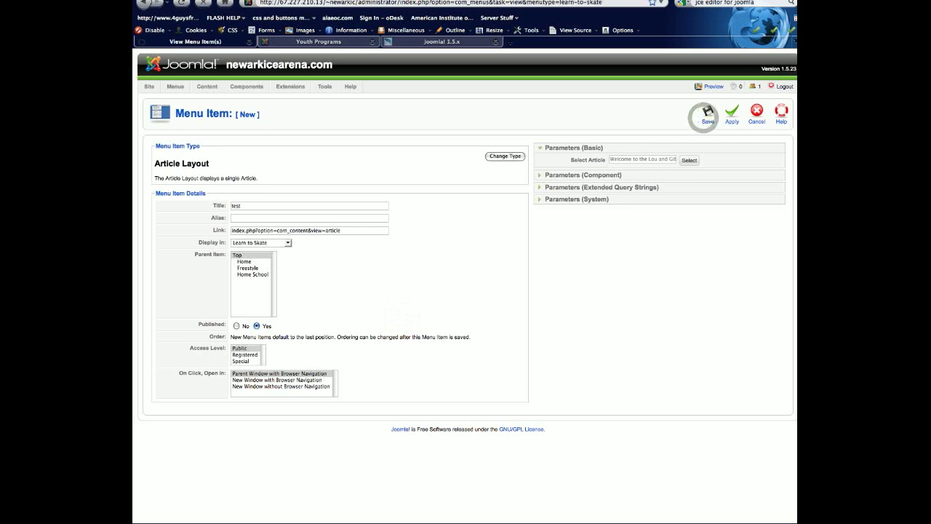
# Open the new "test" item from the refreshed public page and copy the part of its address starting at index.php
pyautogui.click(297, 43)
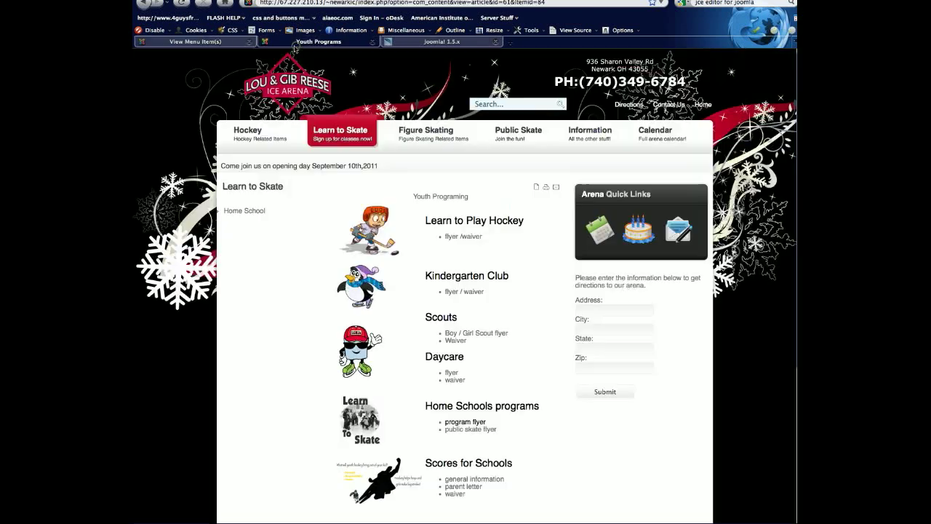
pyautogui.click(180, 3)
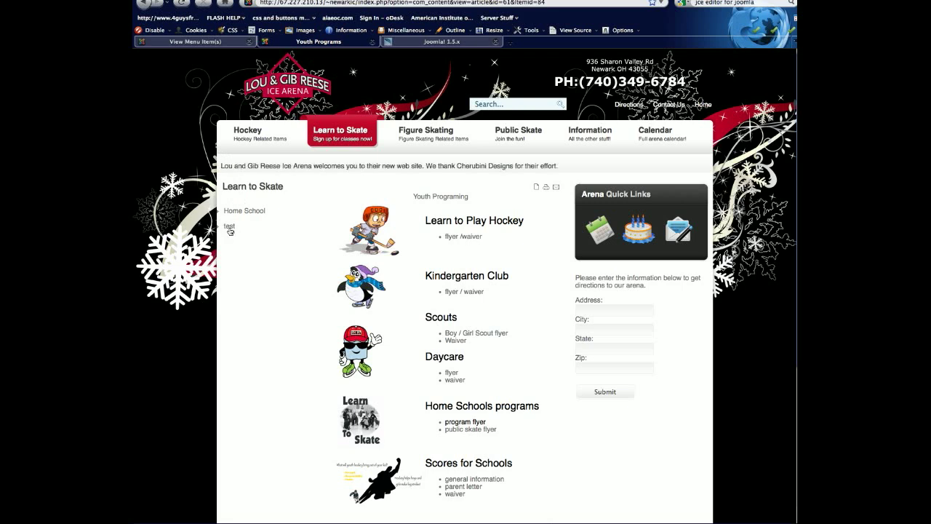
pyautogui.click(230, 227)
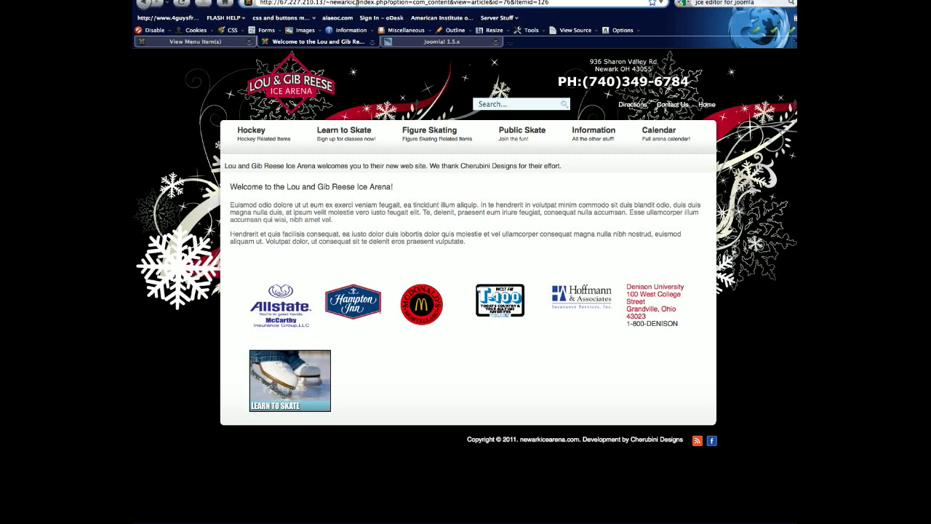
pyautogui.moveTo(356, 3); pyautogui.dragTo(586, 3)
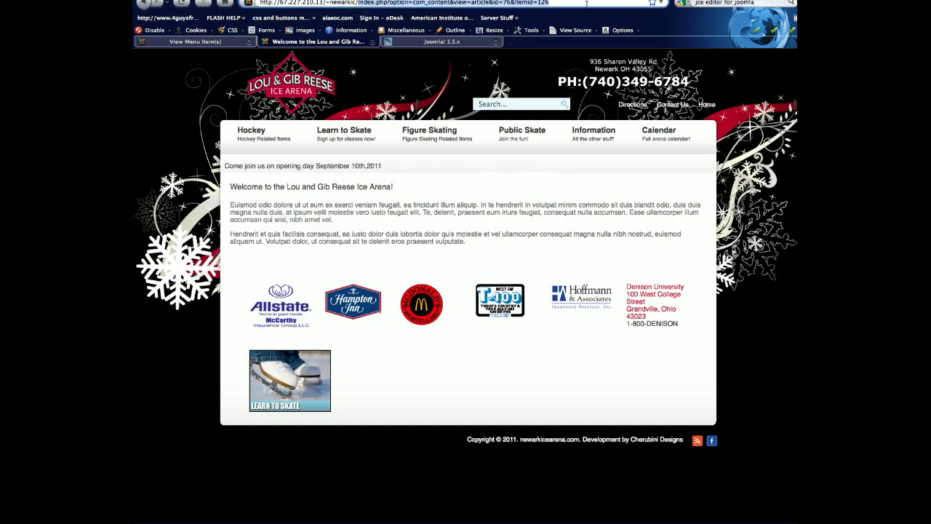
pyautogui.press('super+c')
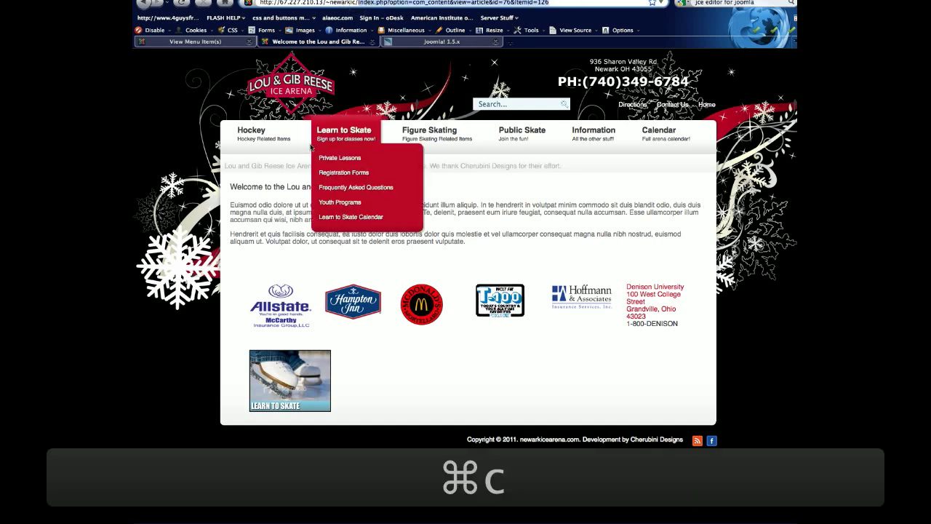
# Link the hockey player image in the Youth Programs article to the copied index.php address and apply the change
pyautogui.click(183, 42)
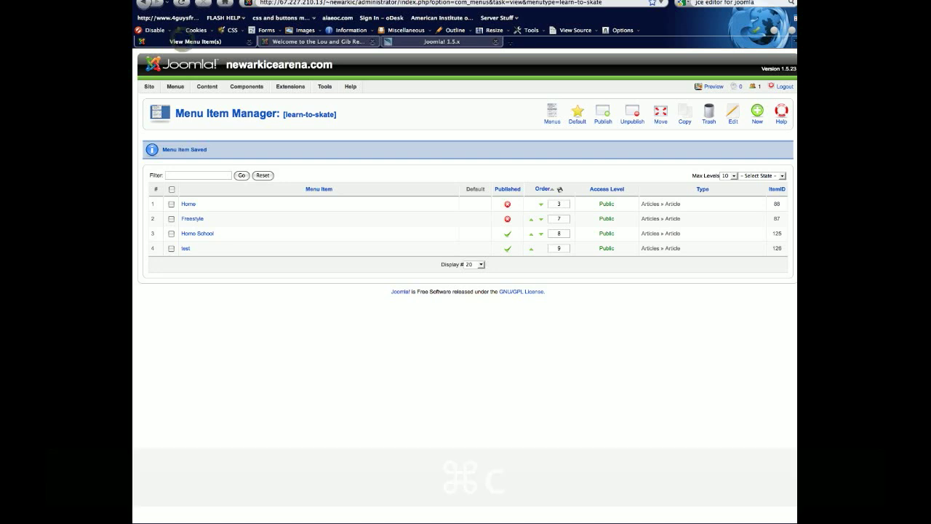
pyautogui.moveTo(218, 89)
pyautogui.click(207, 99)
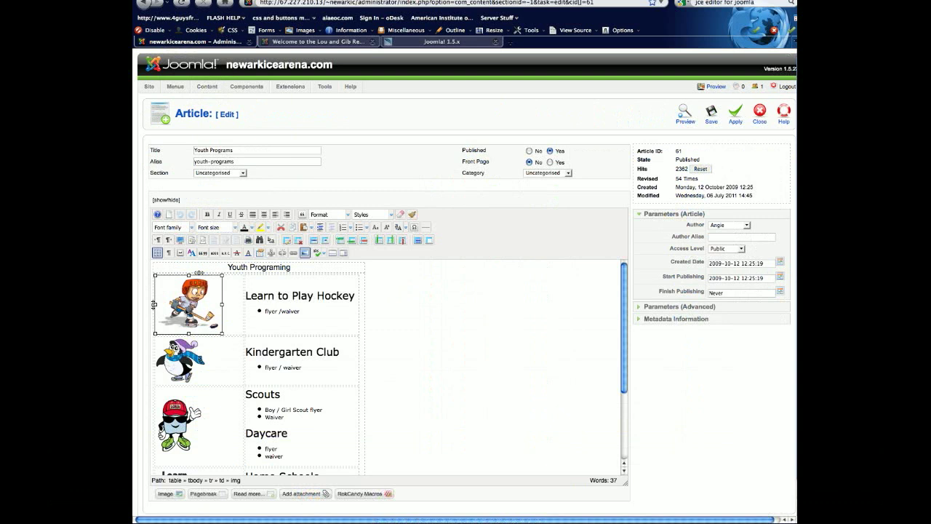
pyautogui.click(290, 253)
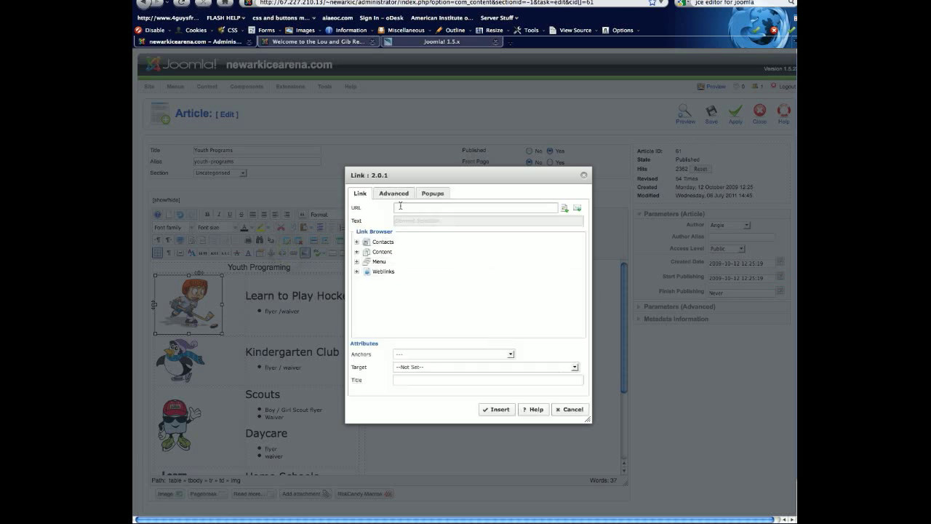
pyautogui.click(399, 208)
pyautogui.press('super+v')
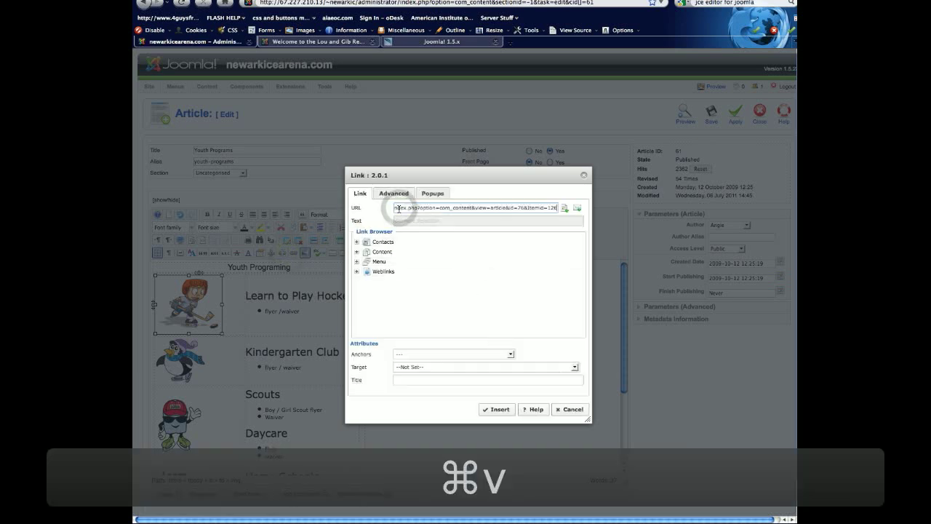
pyautogui.click(499, 409)
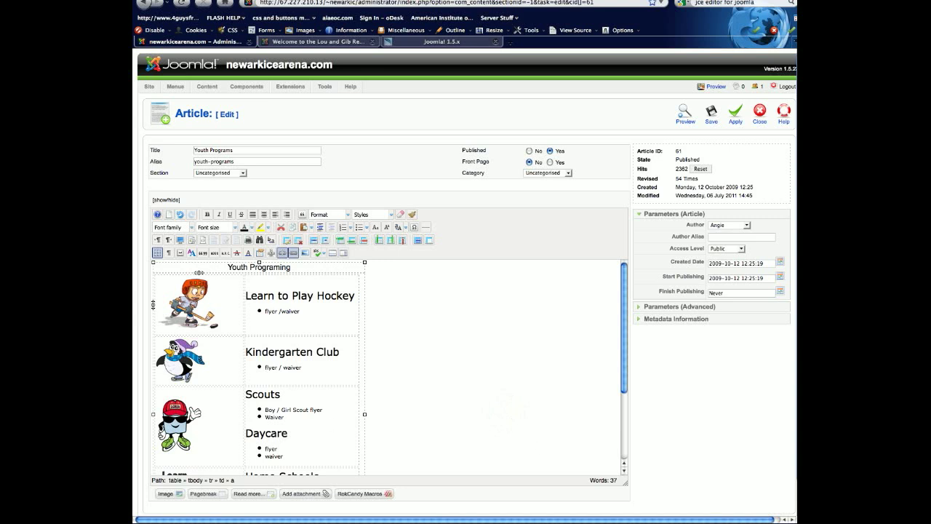
pyautogui.click(733, 115)
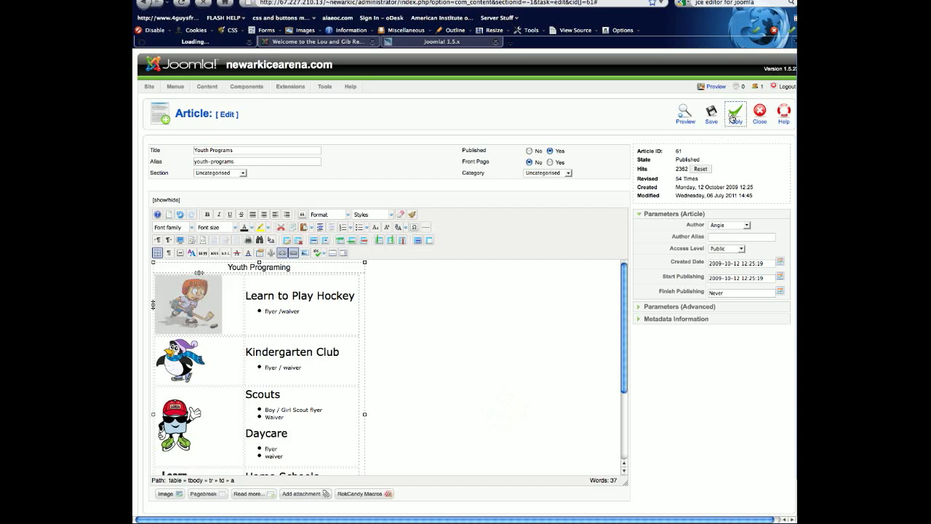
# Test the hockey player image's link on the public Youth Programs page and return to that page
pyautogui.click(324, 42)
pyautogui.press('super+r')
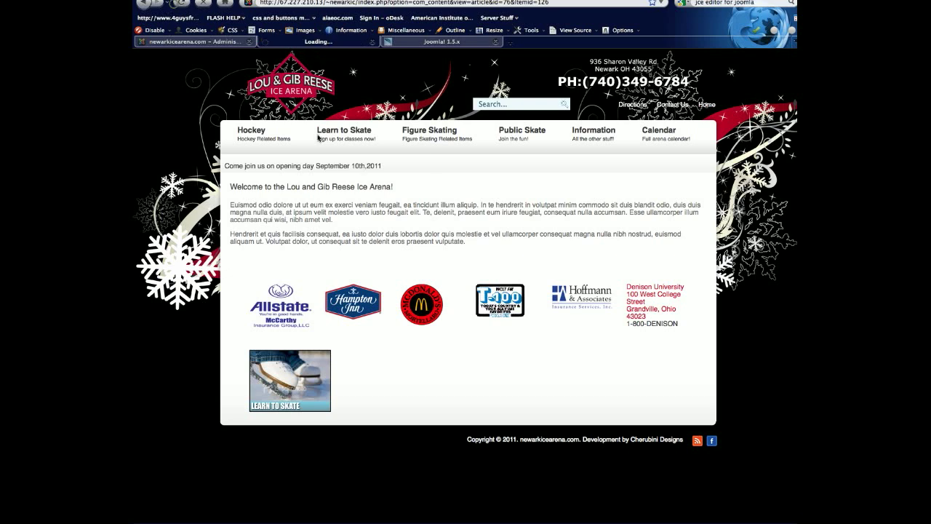
pyautogui.moveTo(262, 122)
pyautogui.moveTo(320, 142)
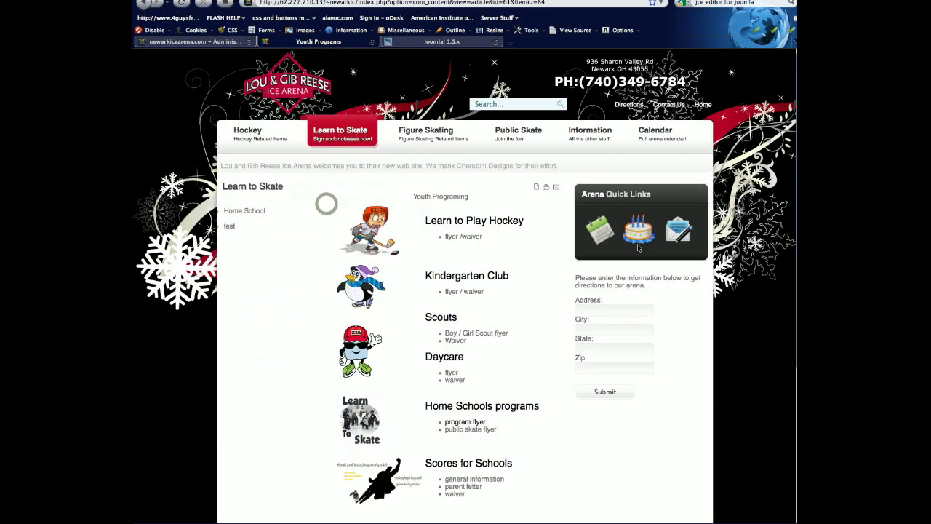
pyautogui.moveTo(277, 210)
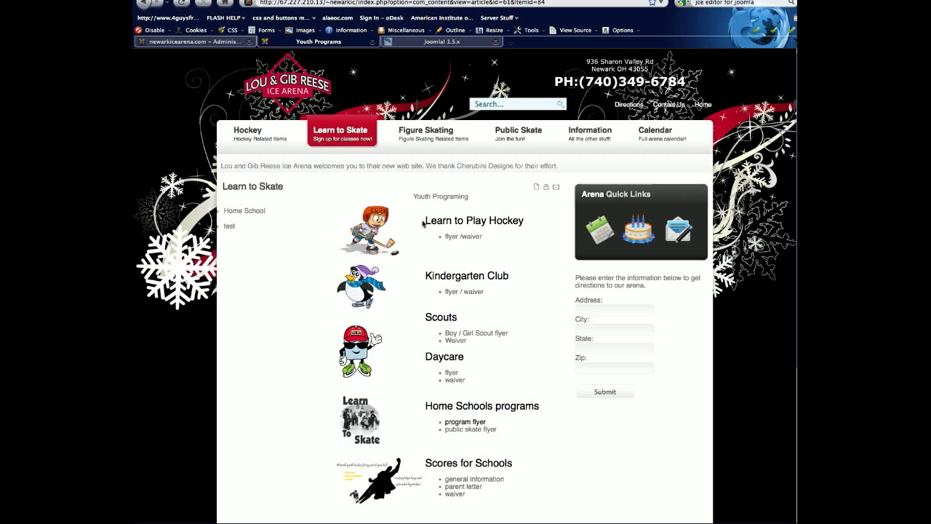
pyautogui.click(364, 226)
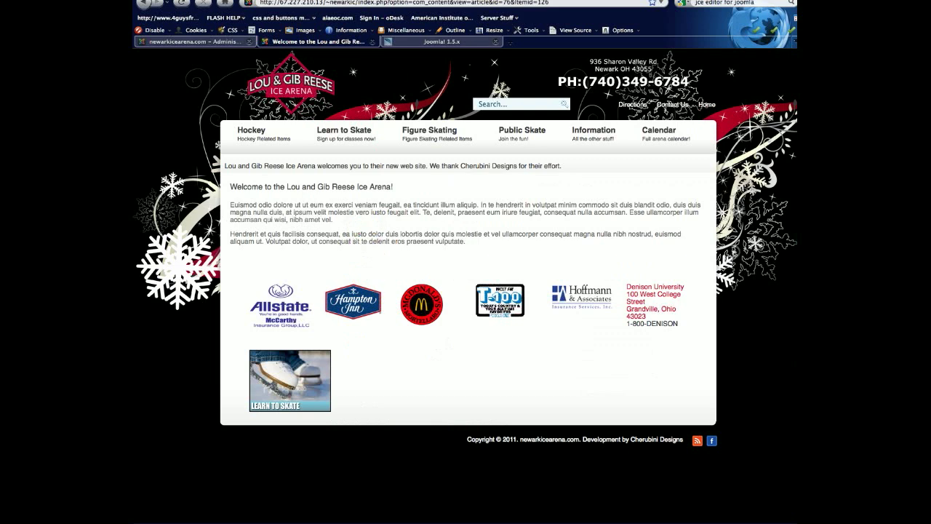
pyautogui.click(145, 4)
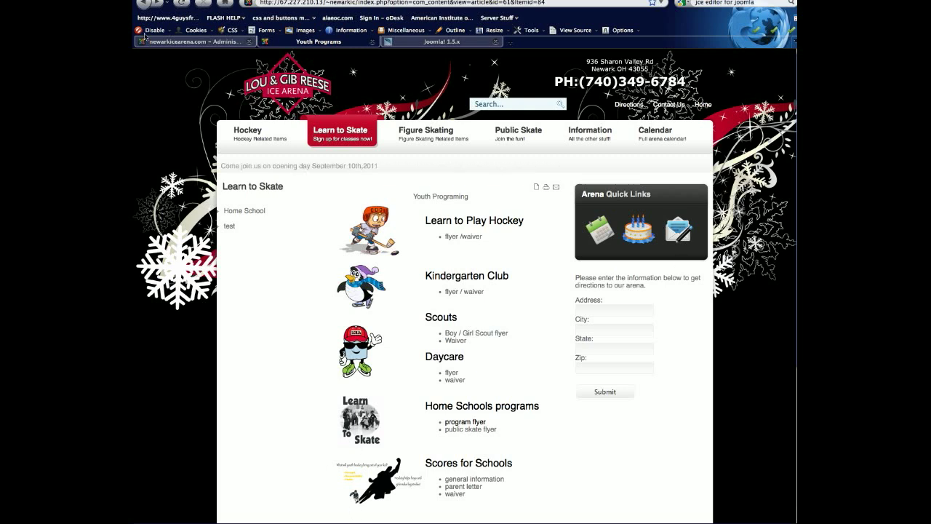
# Remove the link from the hockey player image in the Youth Programs article and save the article
pyautogui.click(179, 45)
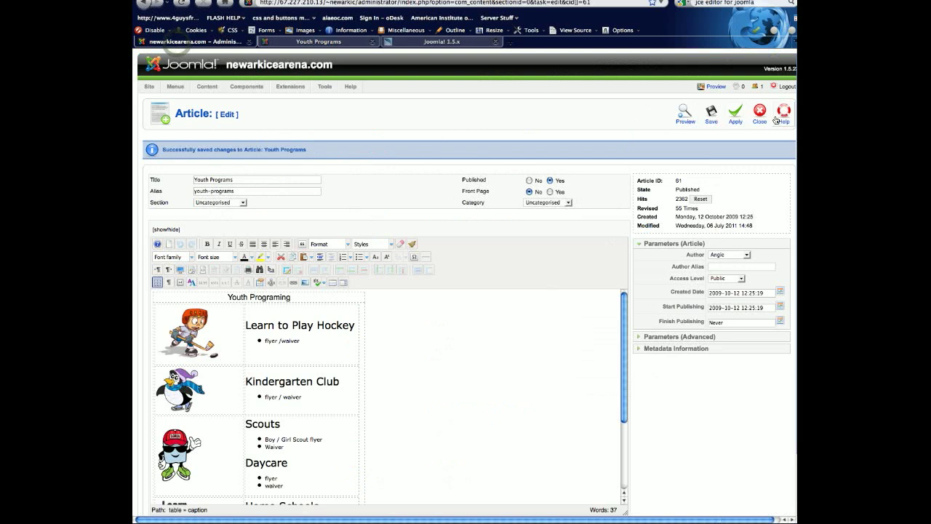
pyautogui.click(195, 347)
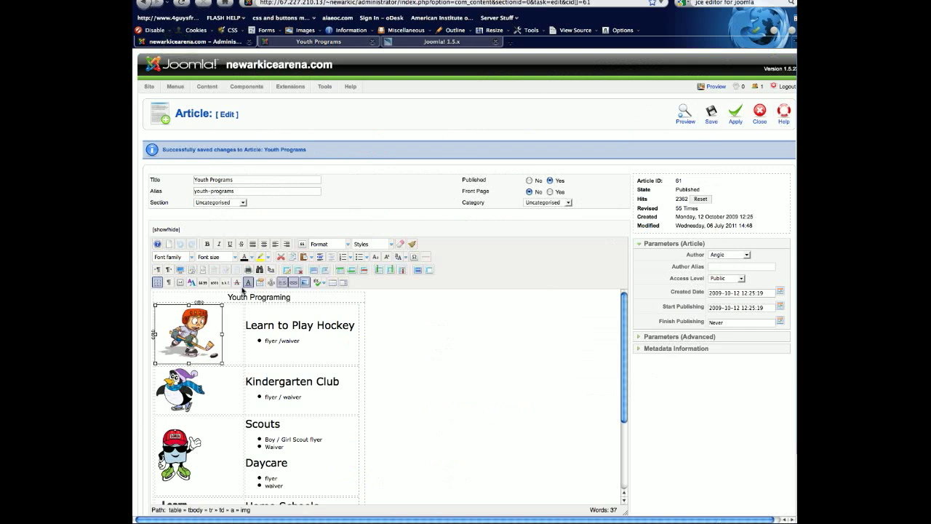
pyautogui.click(436, 355)
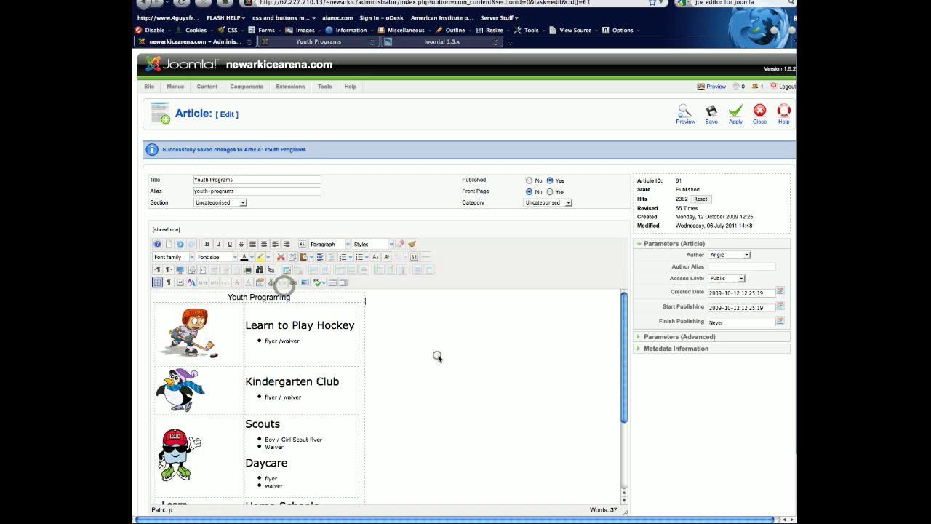
pyautogui.click(711, 113)
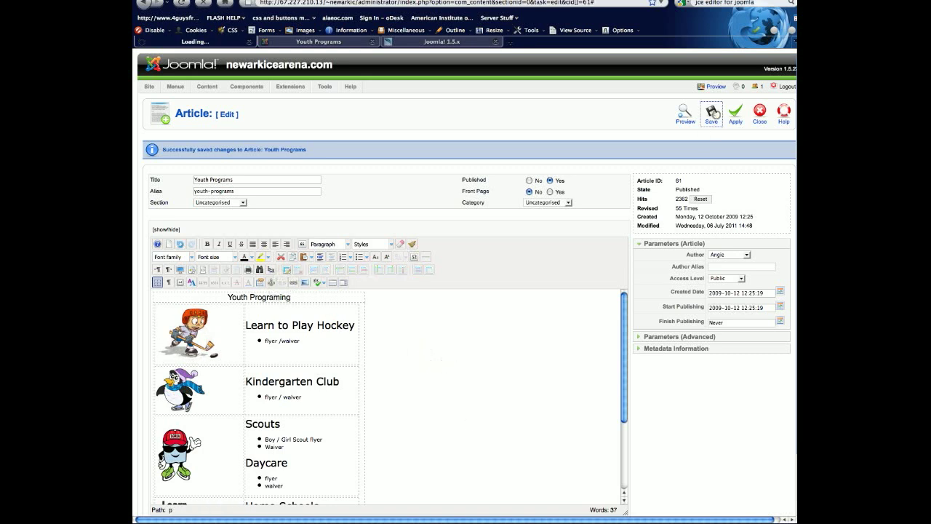
# Unpublish the Home School and test items in the Learn to Skate menu and refresh the public Youth Programs page
pyautogui.moveTo(188, 86)
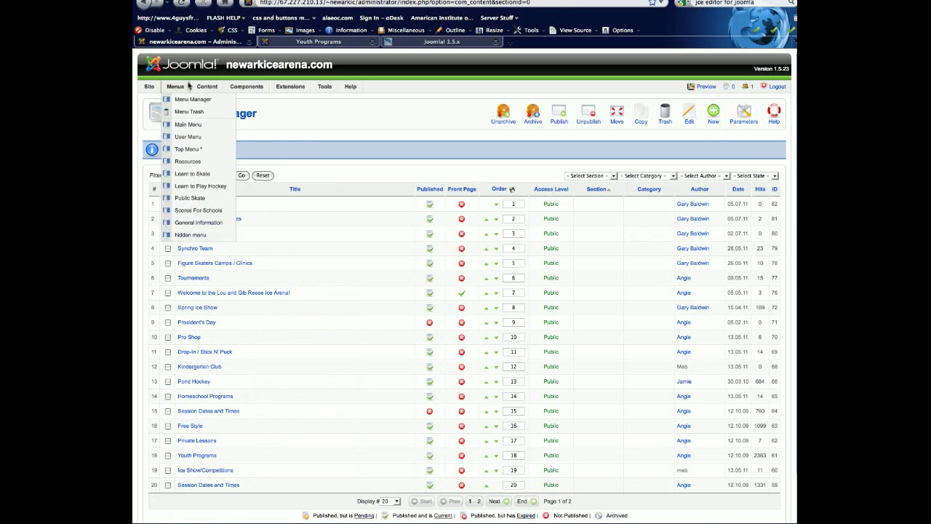
pyautogui.click(183, 175)
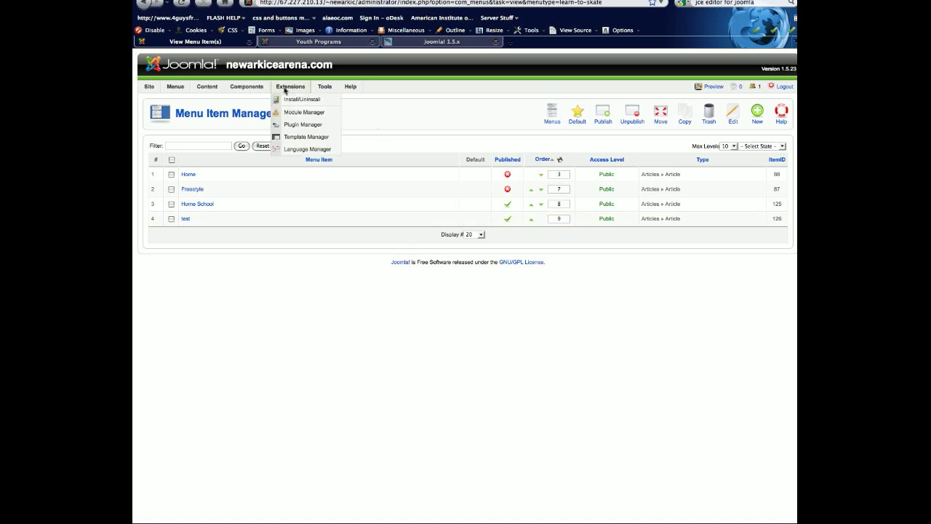
pyautogui.click(505, 206)
pyautogui.click(507, 248)
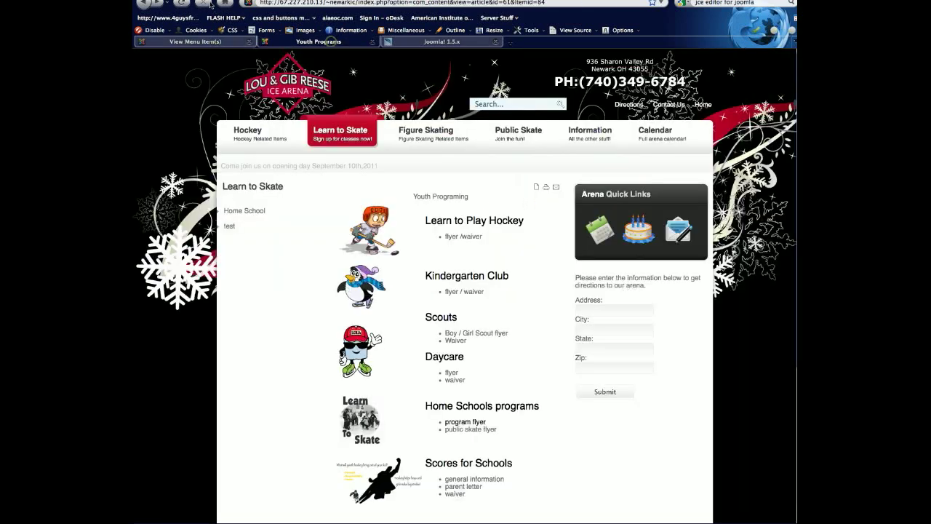
pyautogui.click(320, 41)
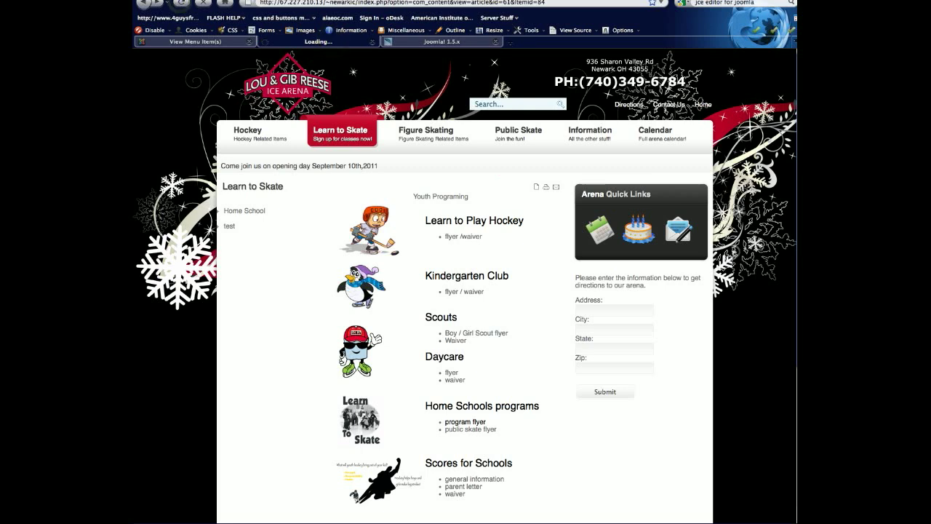
# Sort the site modules by enabled state, disable the Learn to Skate menu module, and refresh the public Youth Programs page
pyautogui.click(173, 42)
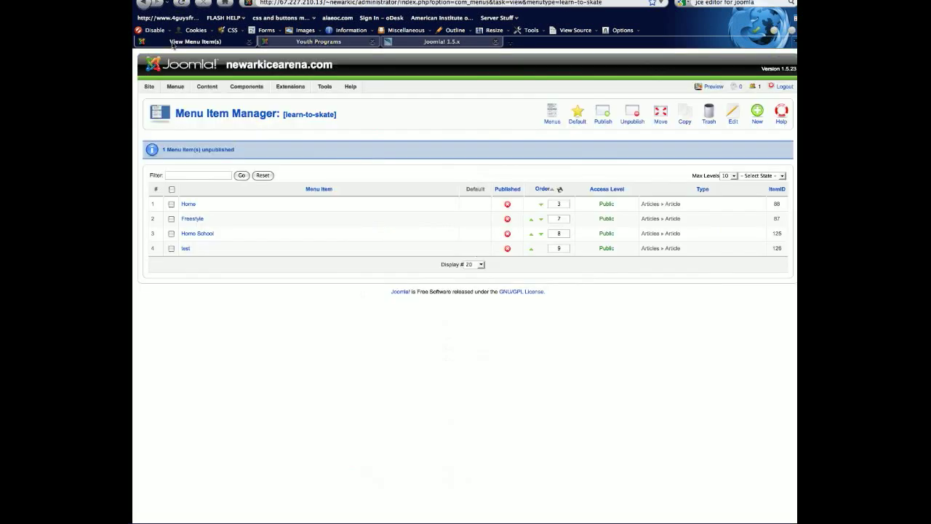
pyautogui.moveTo(186, 86)
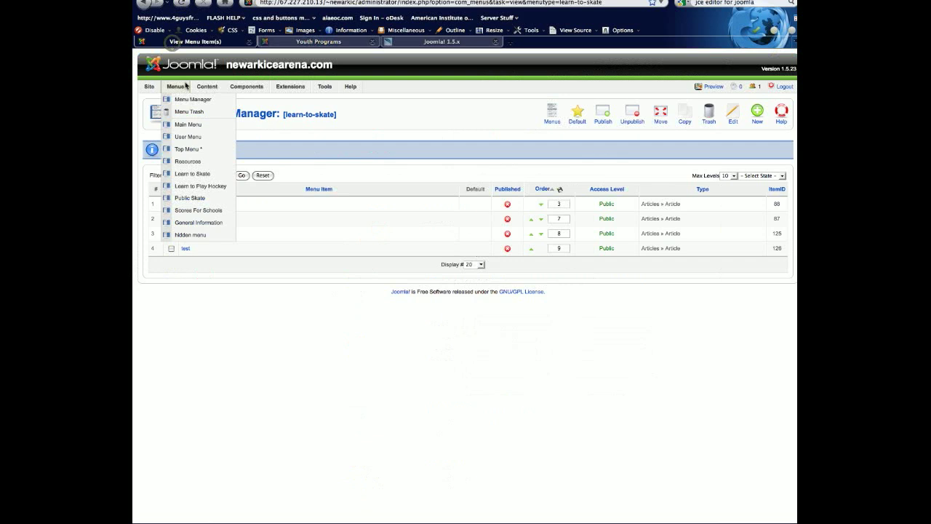
pyautogui.moveTo(292, 87)
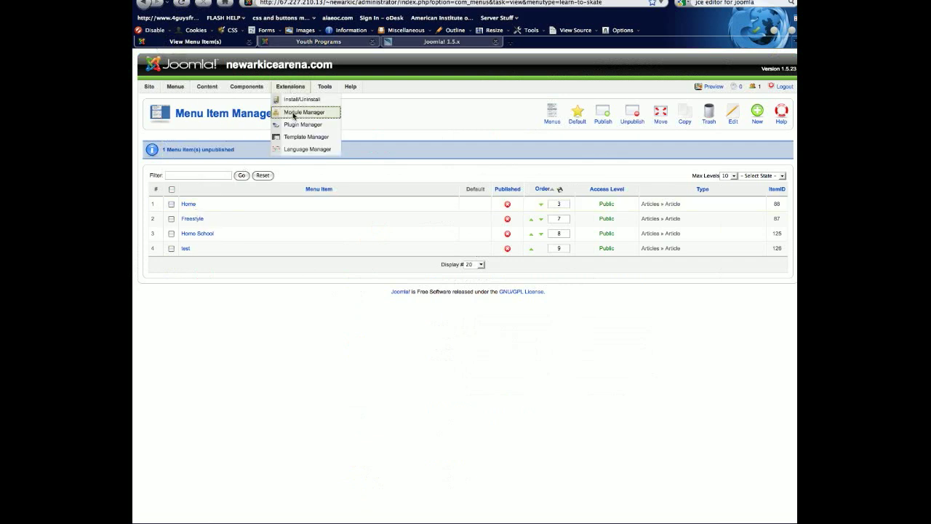
pyautogui.click(294, 113)
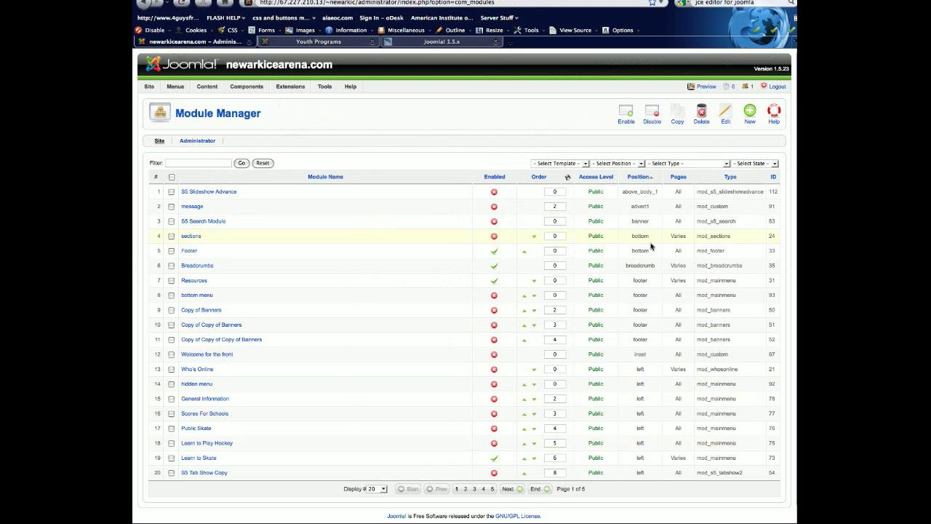
pyautogui.click(492, 180)
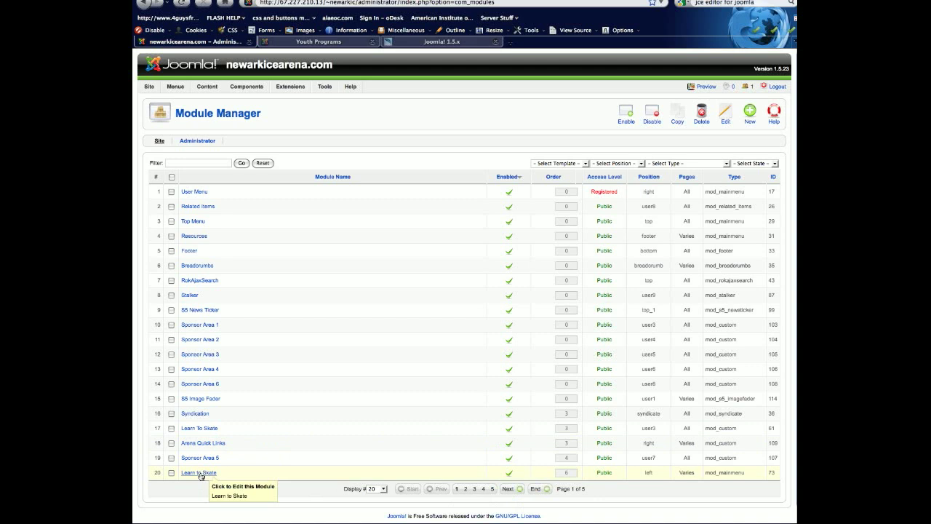
pyautogui.click(509, 476)
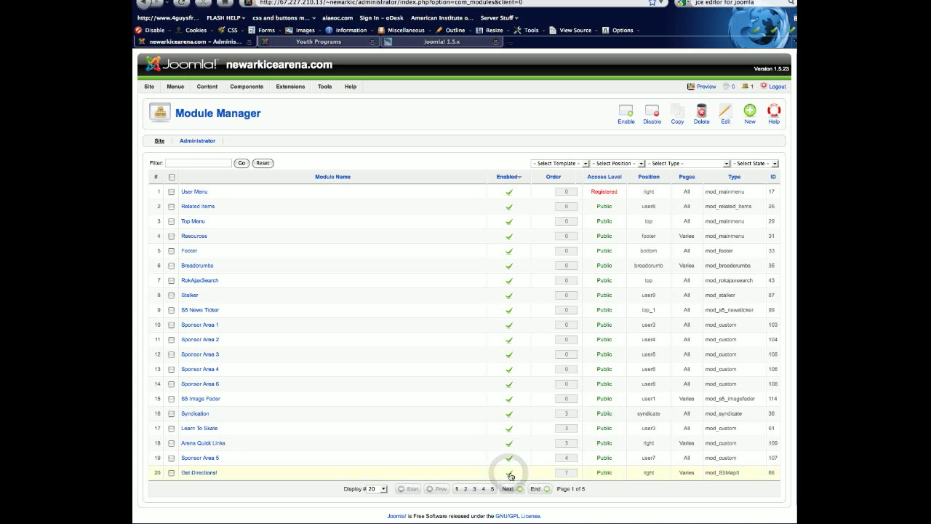
pyautogui.click(303, 43)
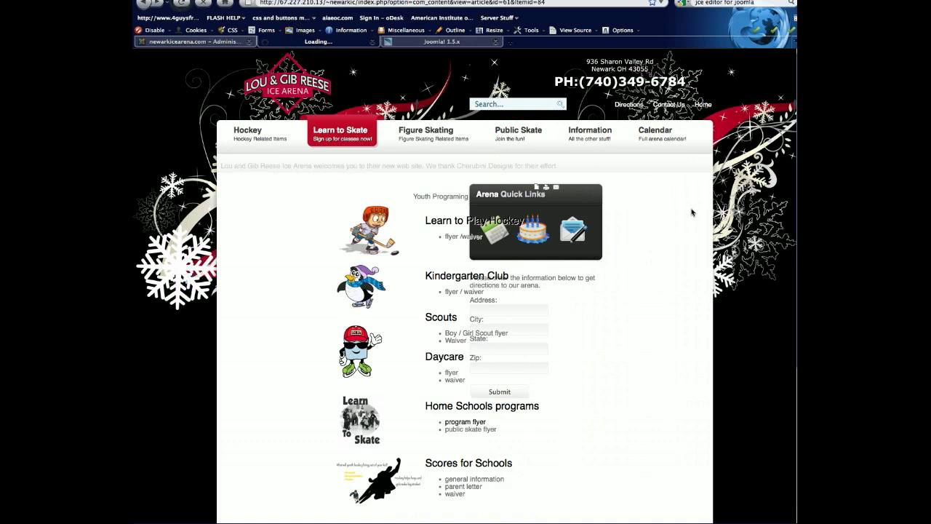